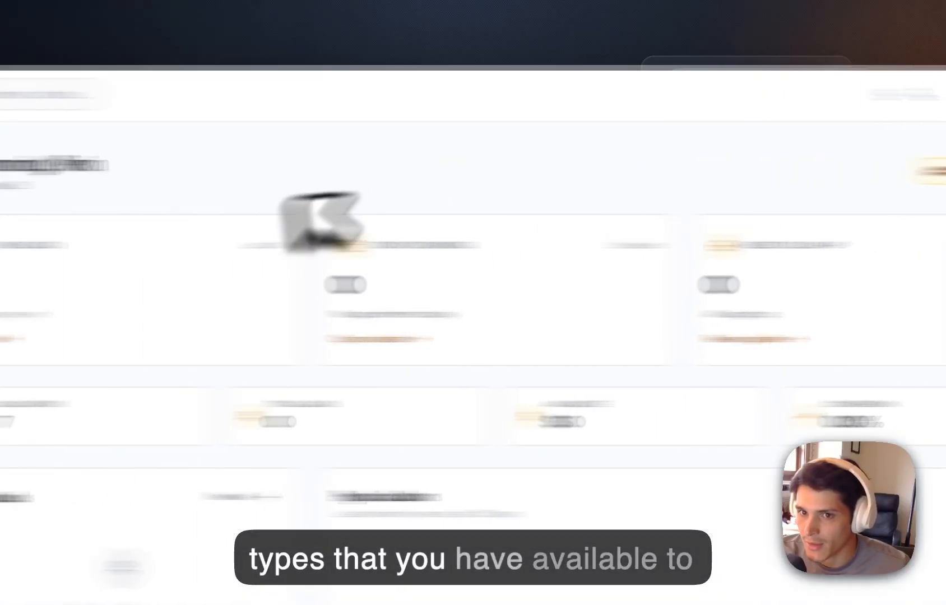
Create a new pricing calculator and set its service name to Test.
click(163, 178)
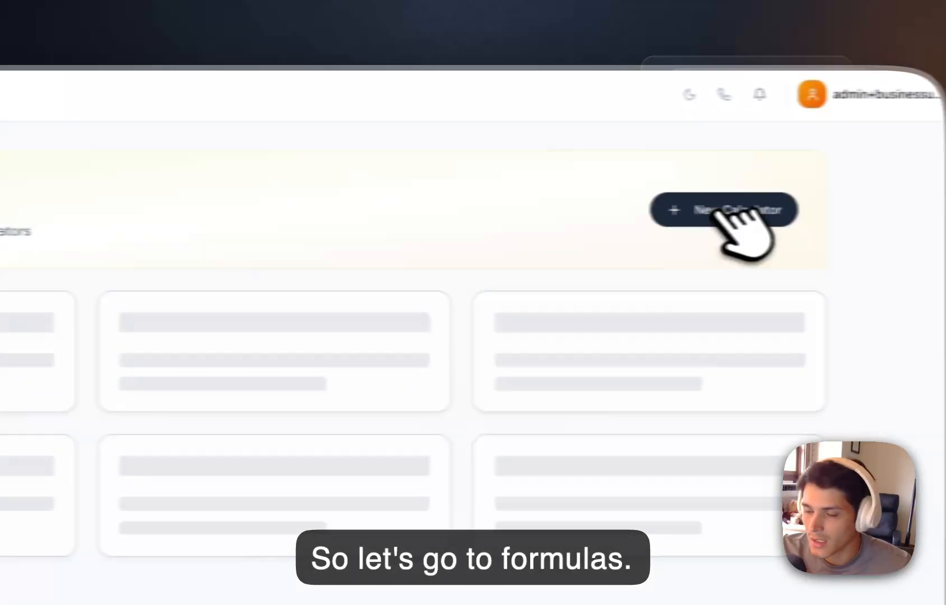
click(767, 212)
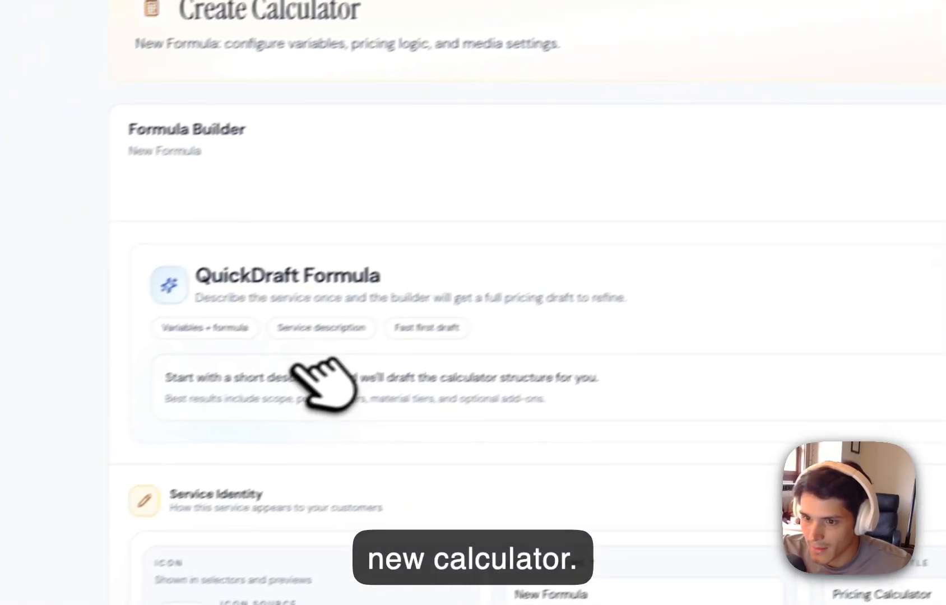
triple_click(626, 224)
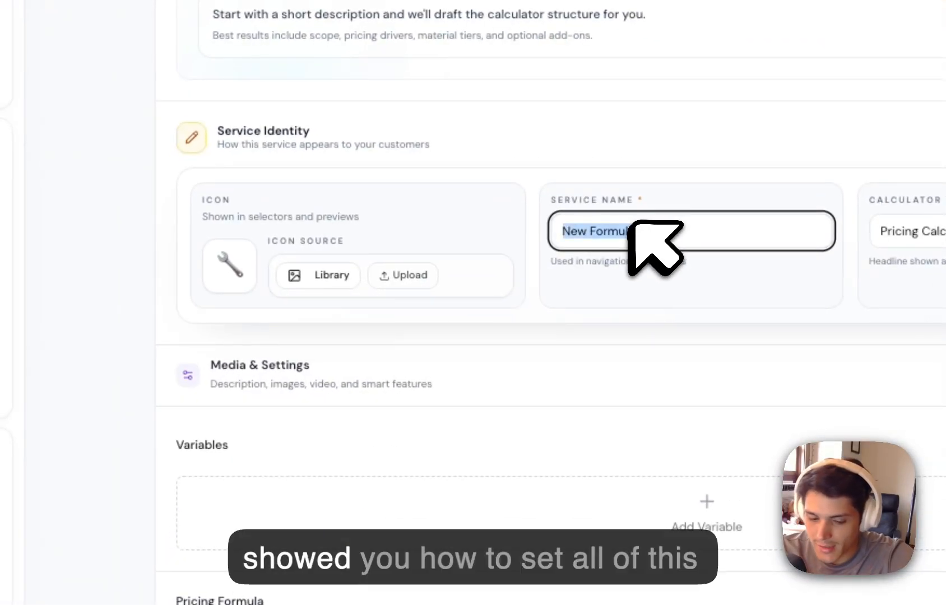
text(Test)
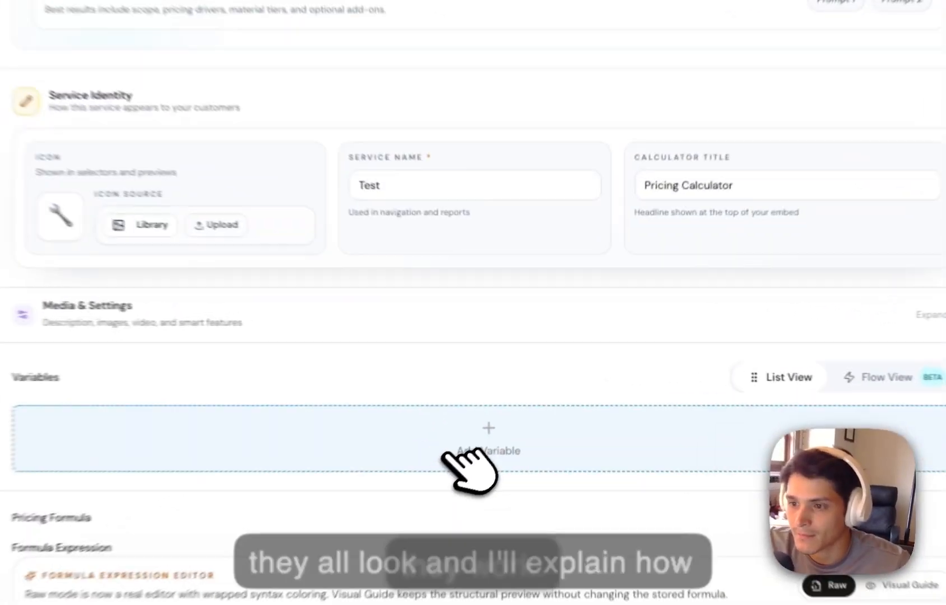
Add a Number variable named test to the calculator.
click(512, 407)
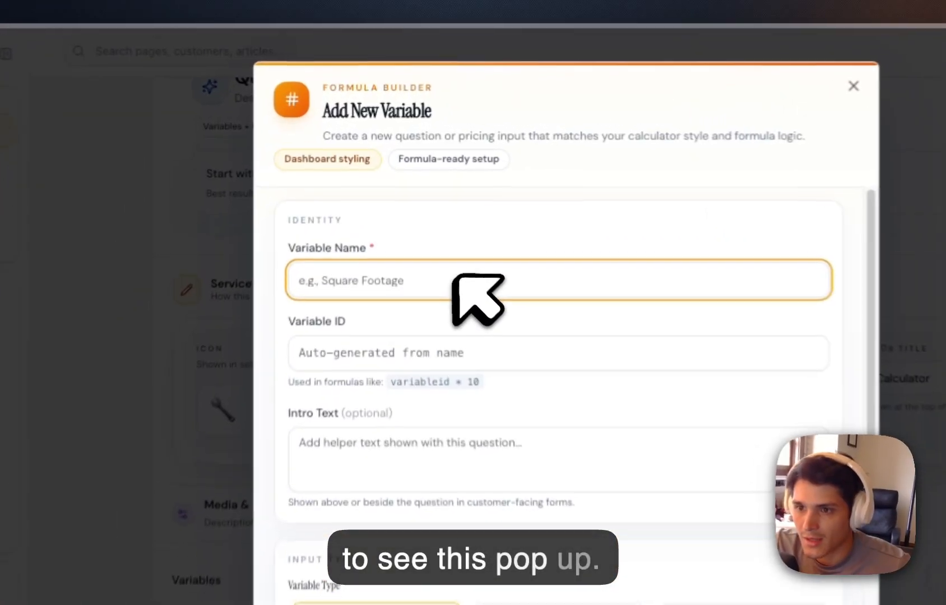
text(test)
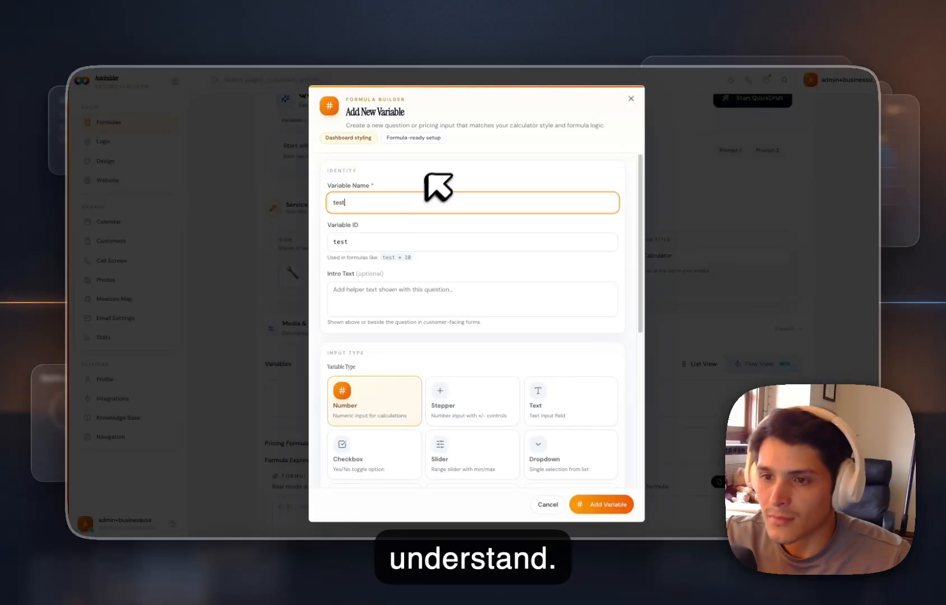
scroll(439, 258, down, 2)
scroll(398, 320, down, 6)
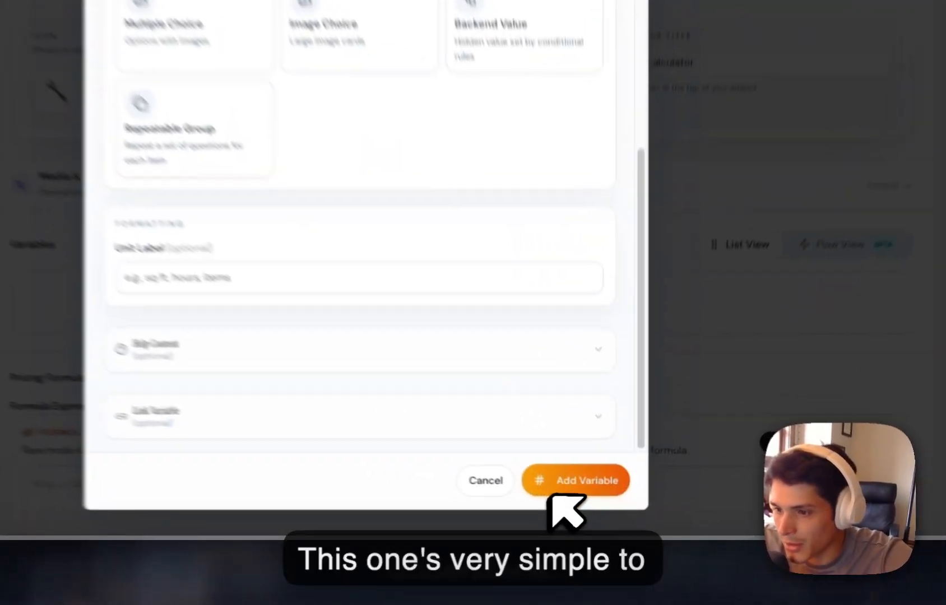
click(589, 507)
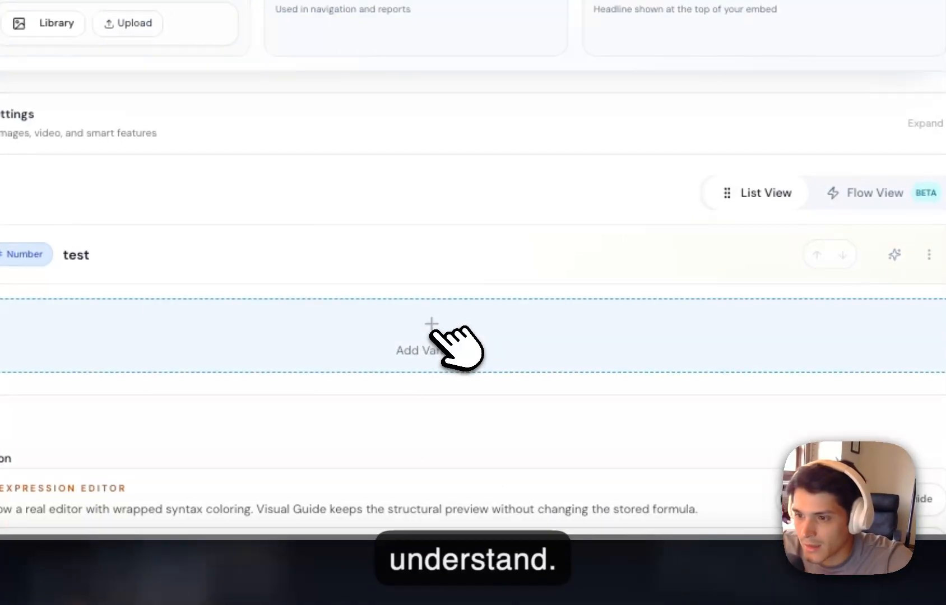
Add a Stepper variable named test 2 with a range from 0 to 100.
click(435, 331)
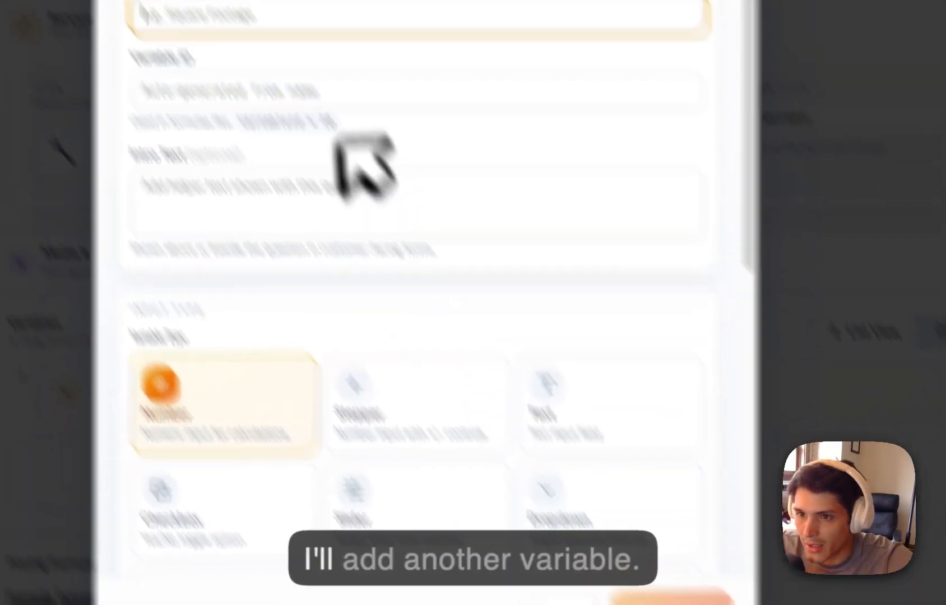
text(test 2)
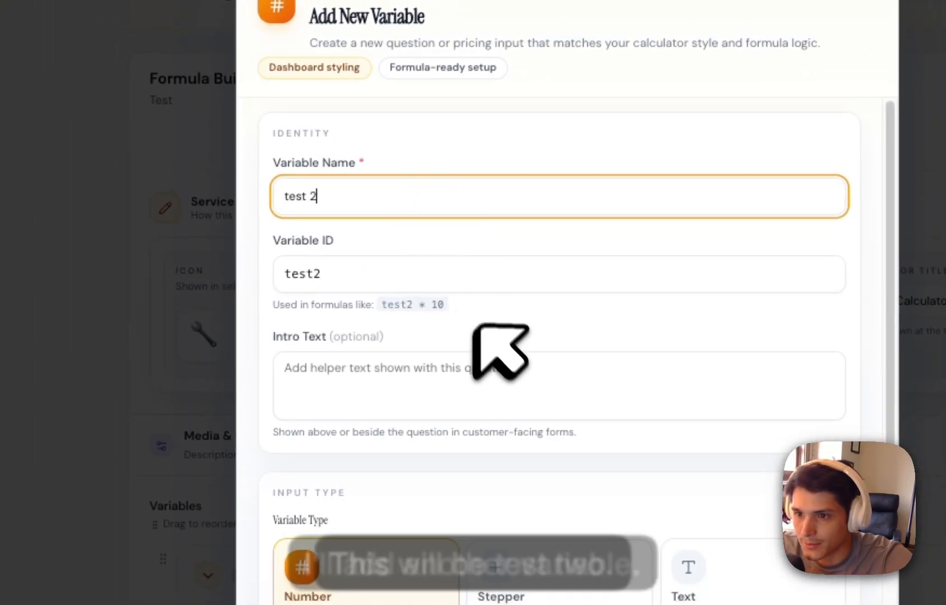
scroll(532, 370, down, 5)
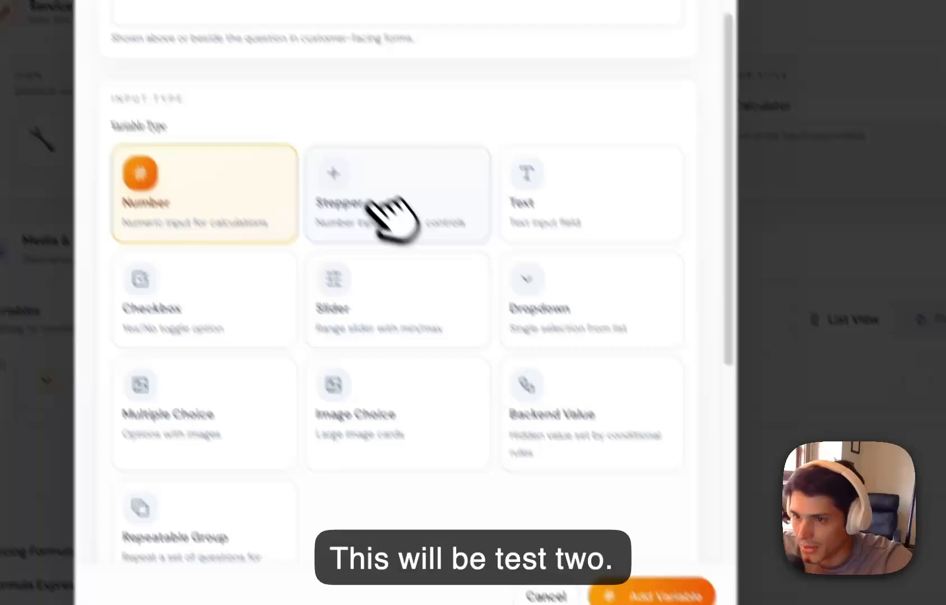
click(393, 216)
scroll(552, 312, down, 3)
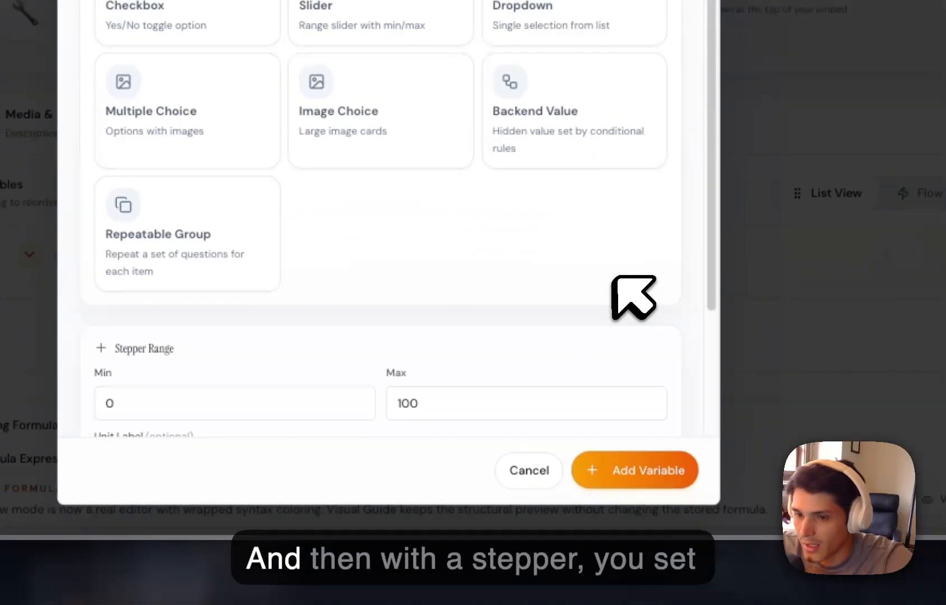
scroll(614, 277, down, 5)
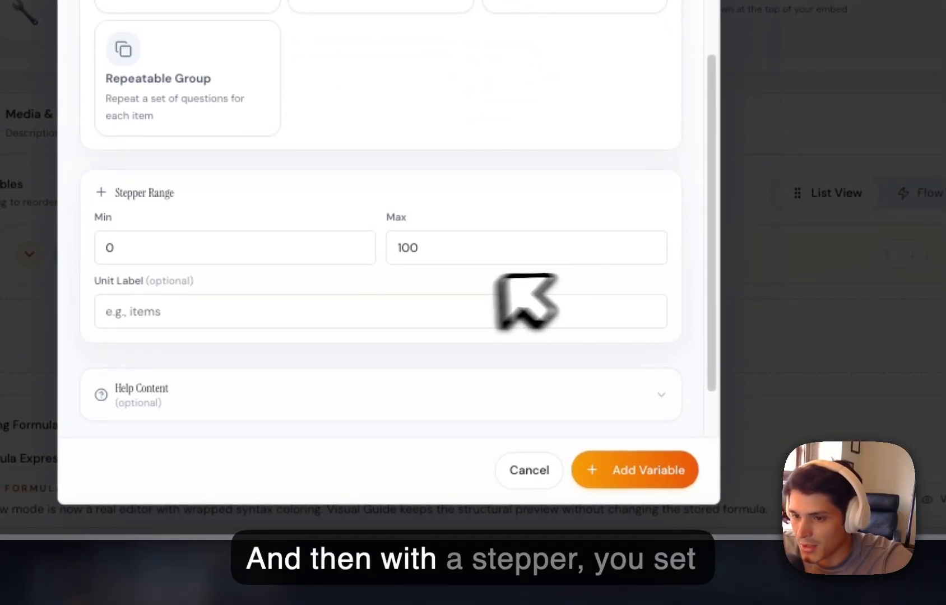
click(269, 177)
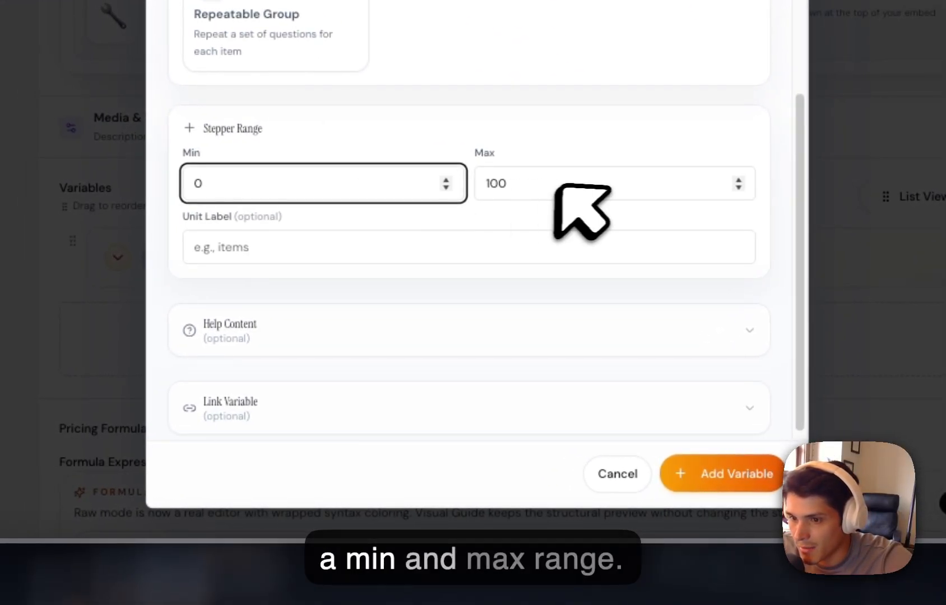
scroll(557, 193, down, 1)
click(708, 473)
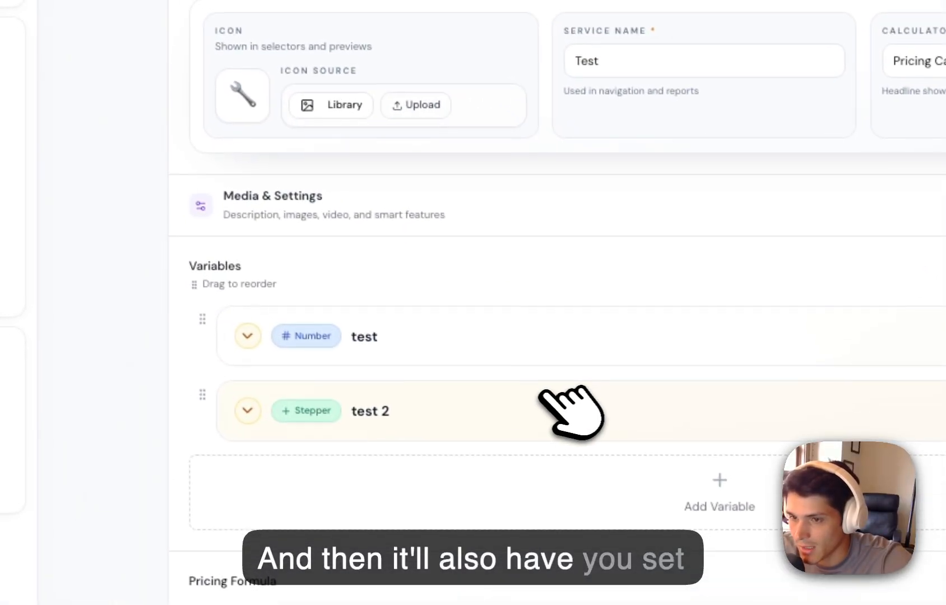
Expand the test 2 variable and look through its variable utilities.
scroll(571, 395, up, 1)
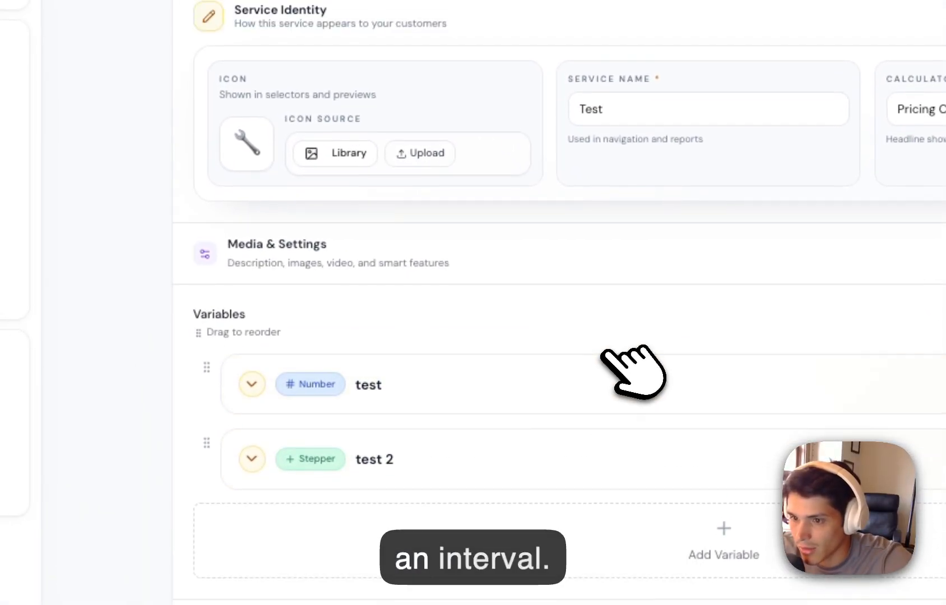
scroll(610, 370, down, 4)
click(510, 250)
scroll(511, 249, down, 10)
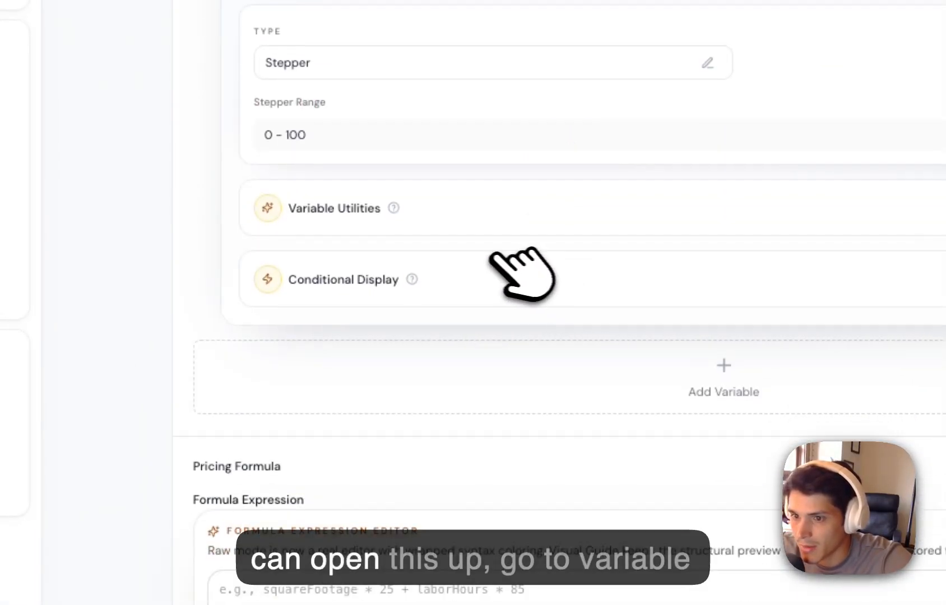
click(694, 337)
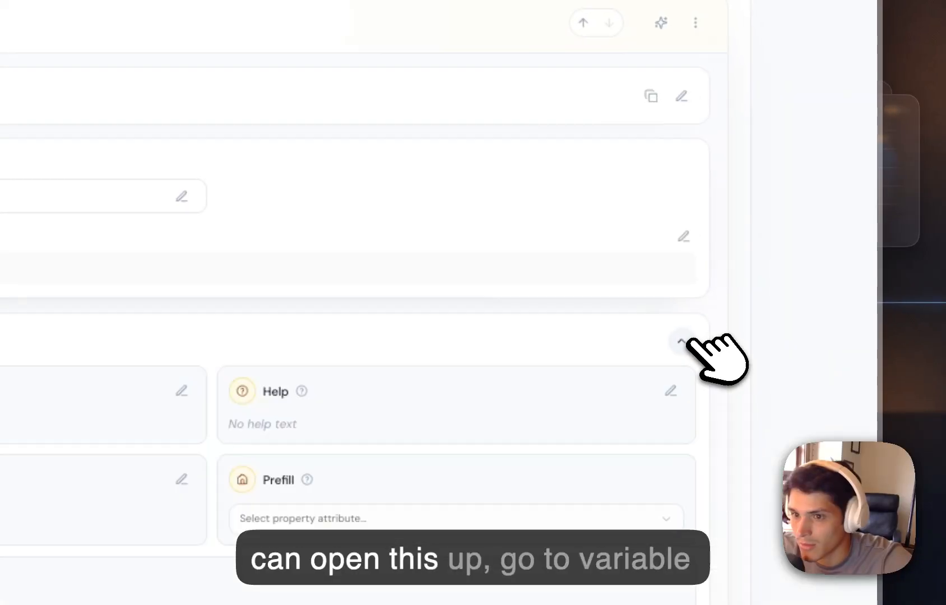
click(685, 339)
Open the stepper range of test 2, check its min, max and unit label fields, and close the range editor.
click(682, 237)
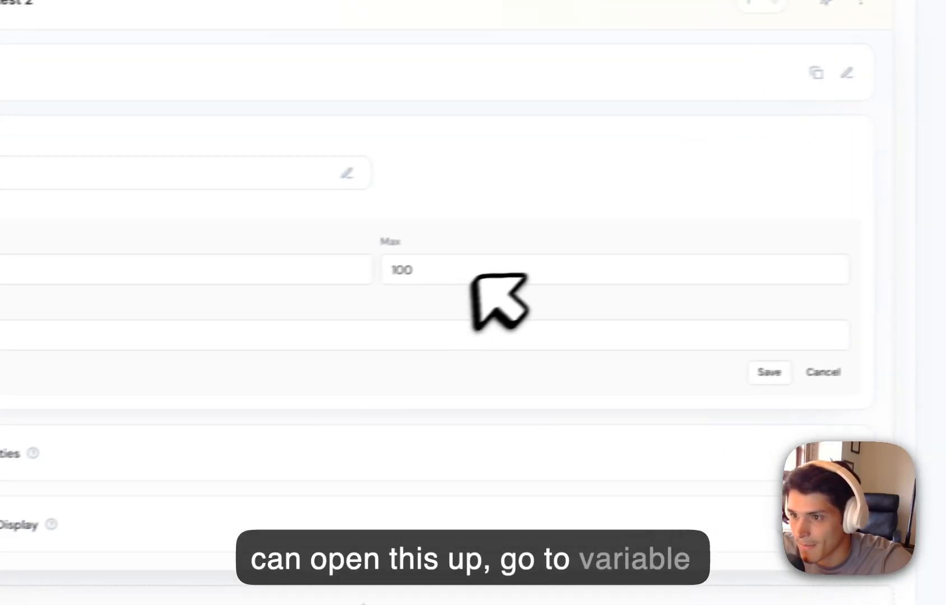
click(324, 293)
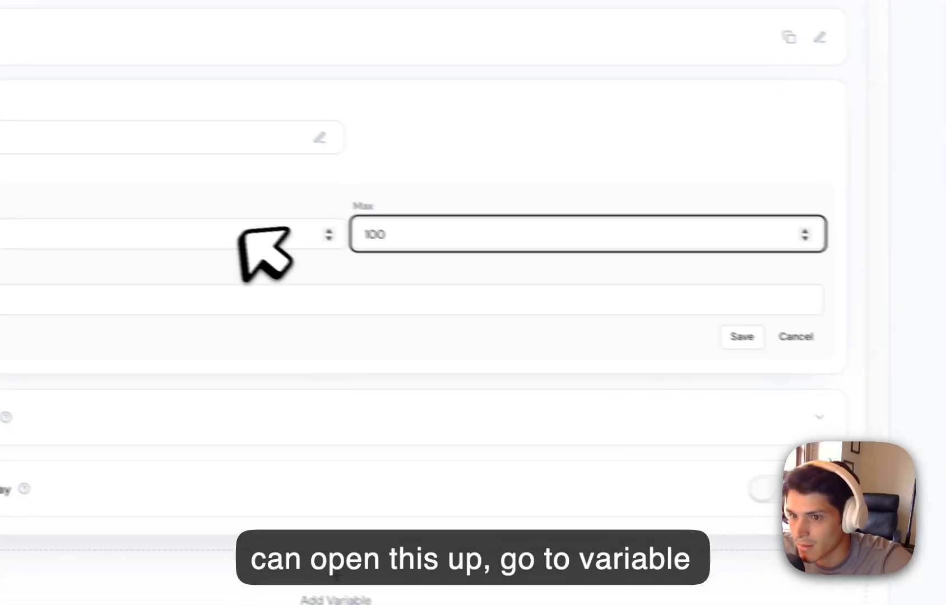
click(313, 270)
click(387, 320)
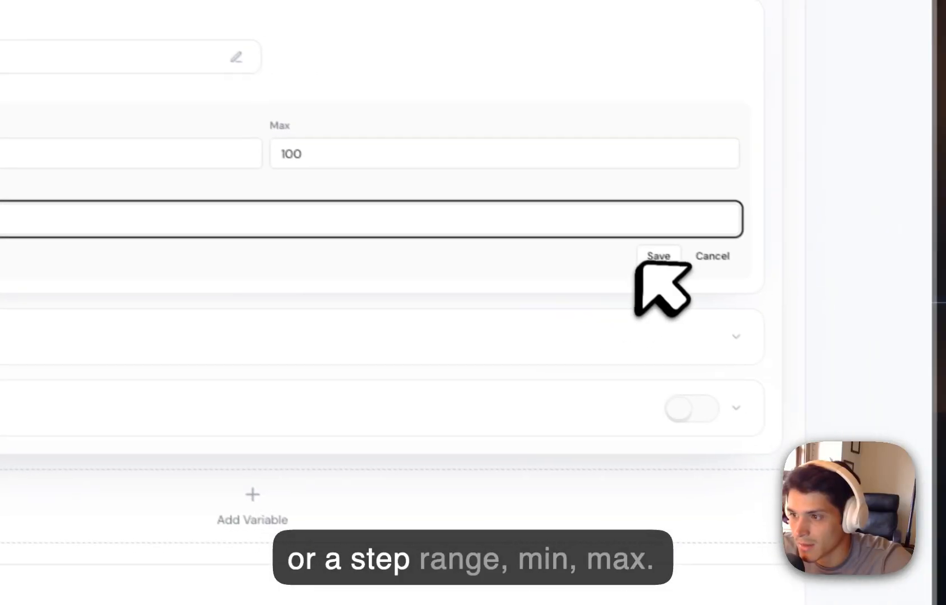
click(824, 359)
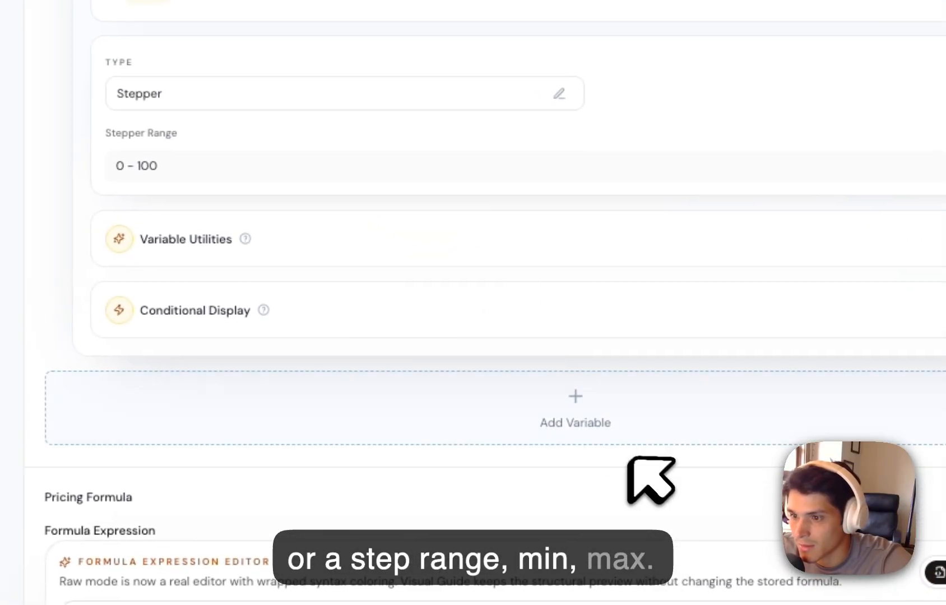
click(555, 428)
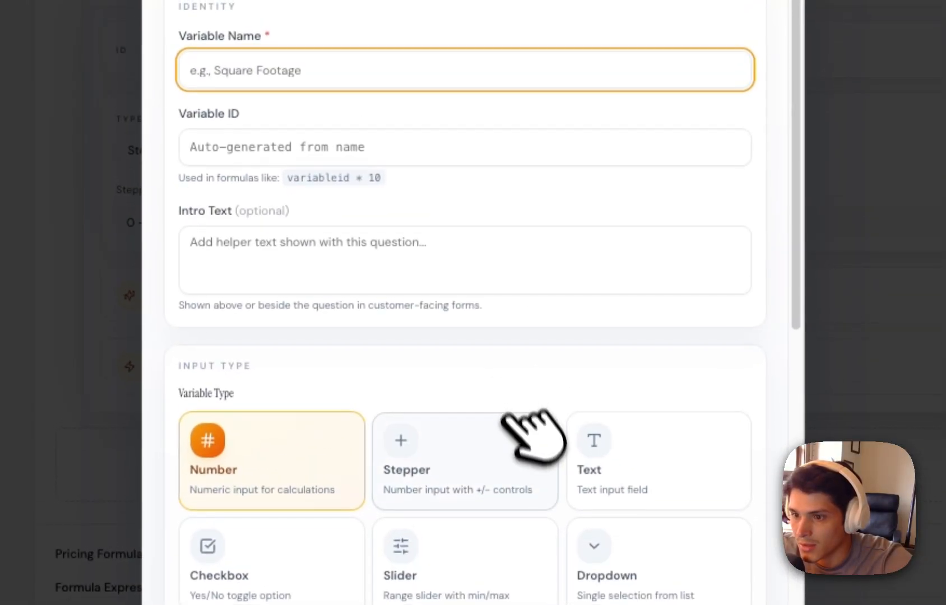
click(546, 429)
scroll(616, 436, down, 5)
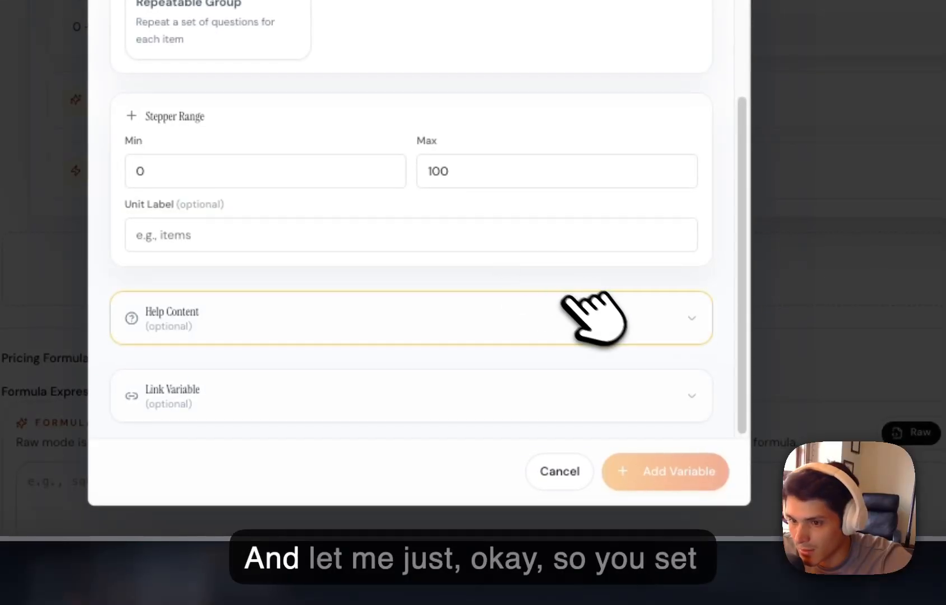
click(584, 327)
click(584, 329)
click(394, 225)
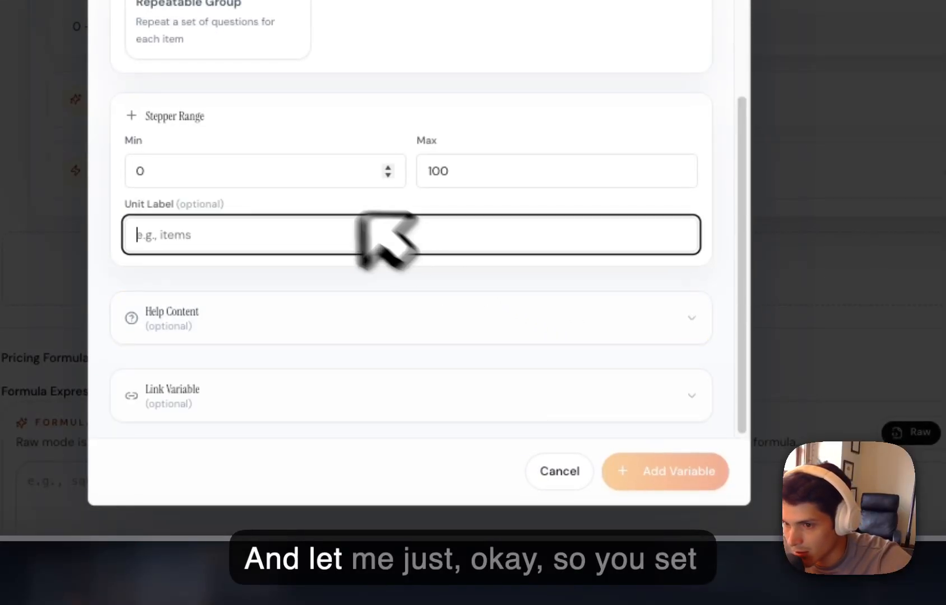
drag(185, 117, 177, 117)
scroll(280, 142, up, 1)
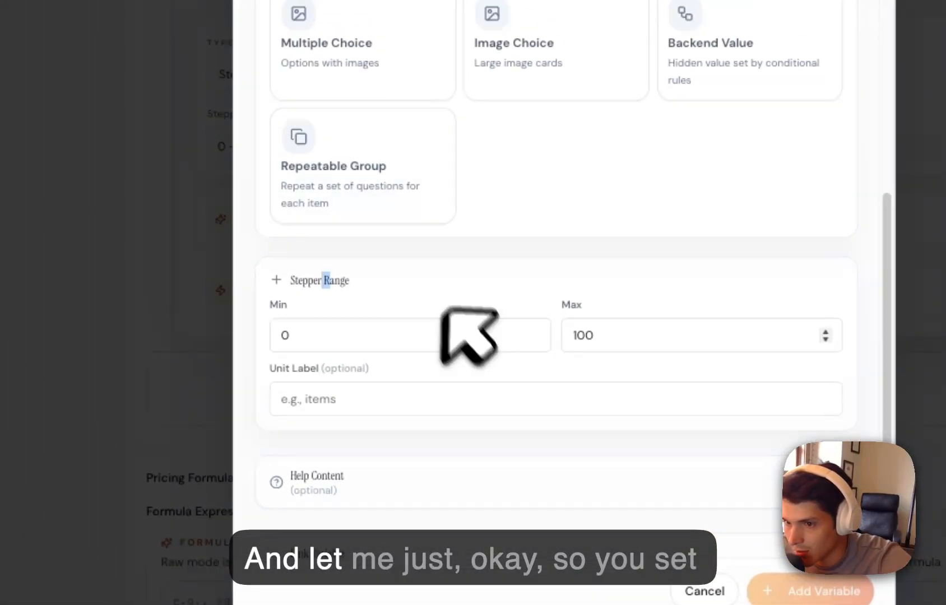
click(506, 340)
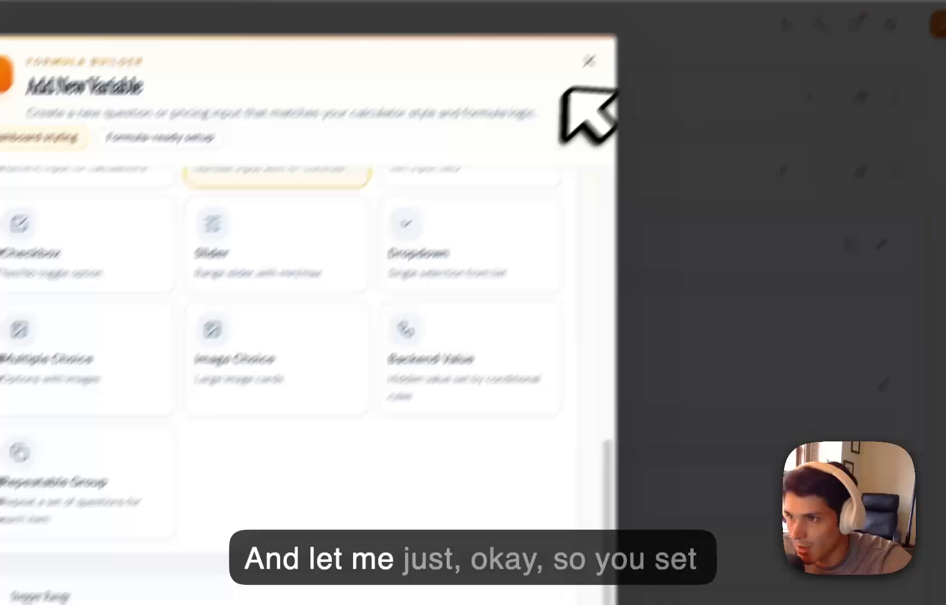
click(587, 61)
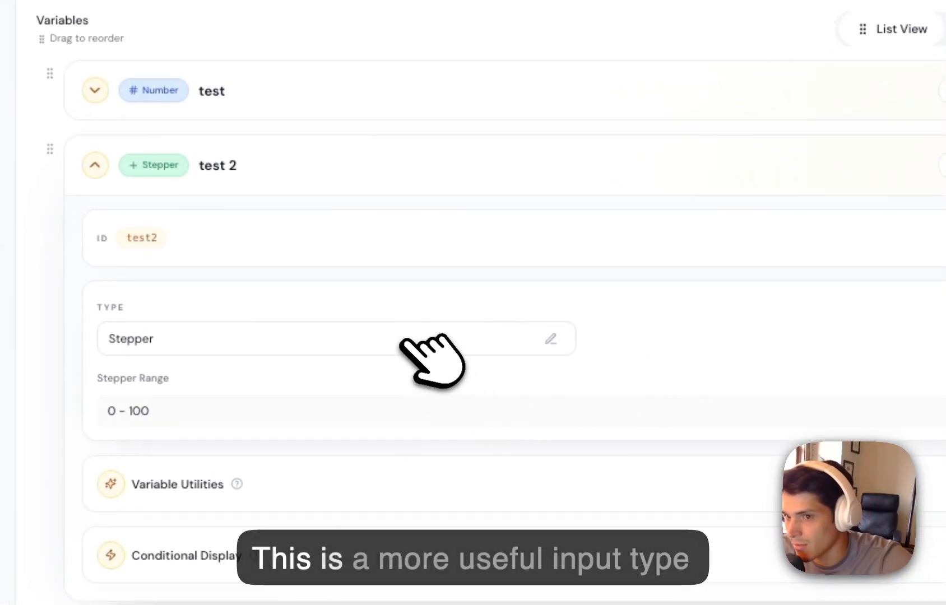
Collapse the test 2 variable and add a Checkbox variable named tesd.
click(95, 166)
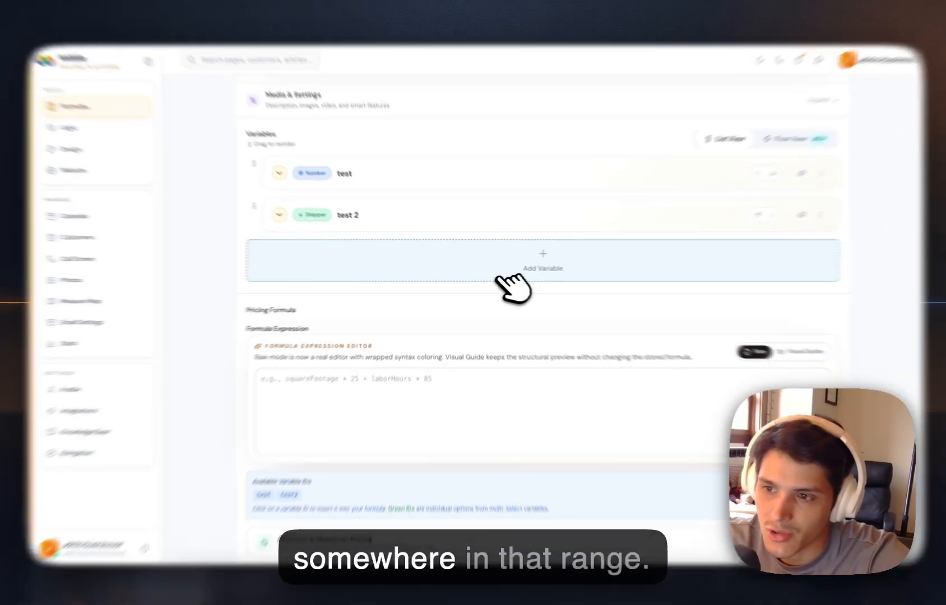
click(498, 274)
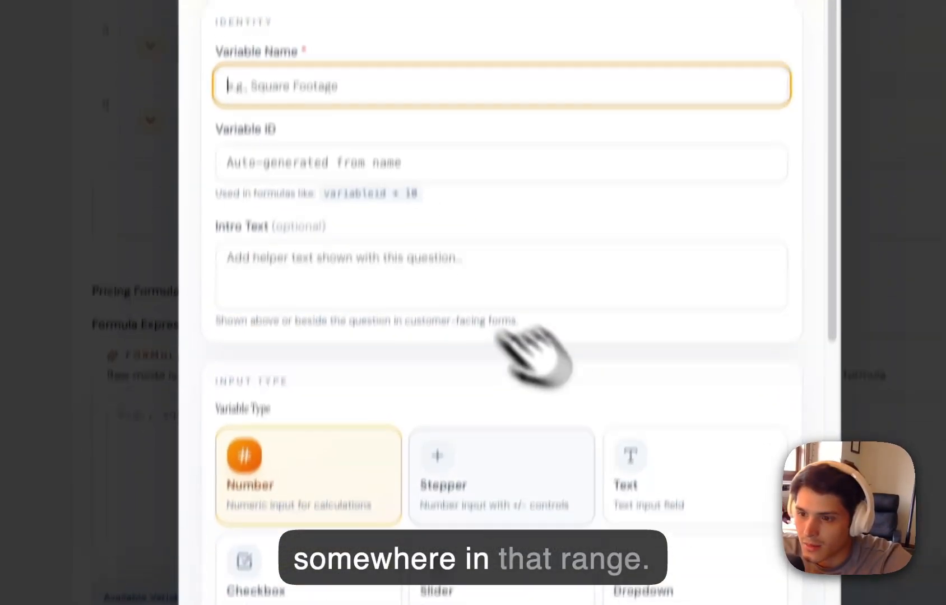
scroll(588, 364, down, 1)
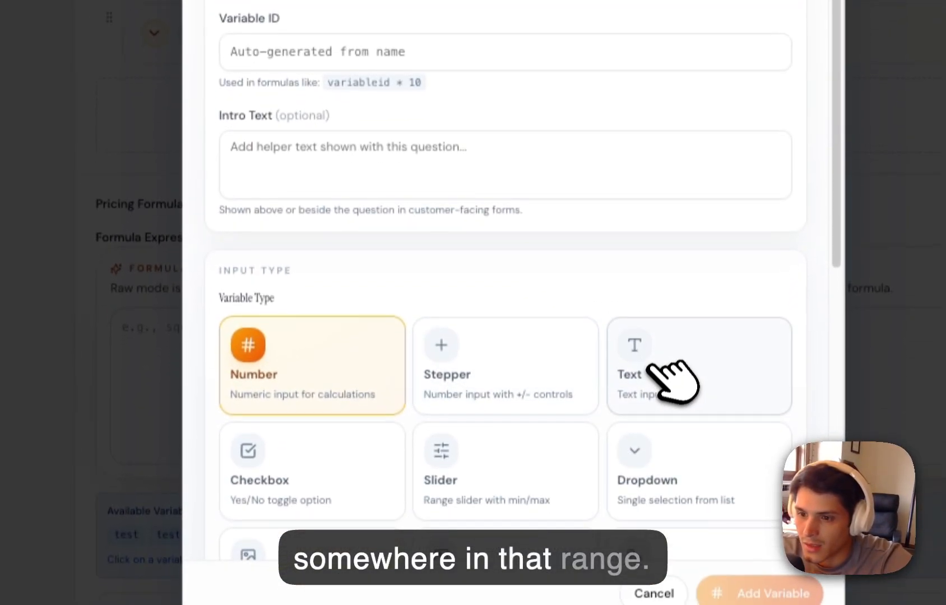
click(655, 482)
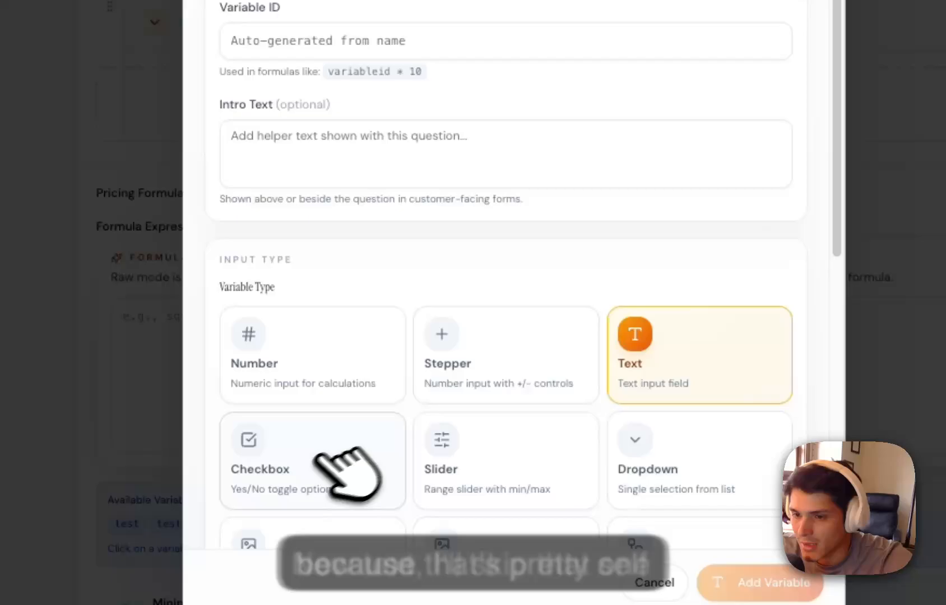
click(300, 463)
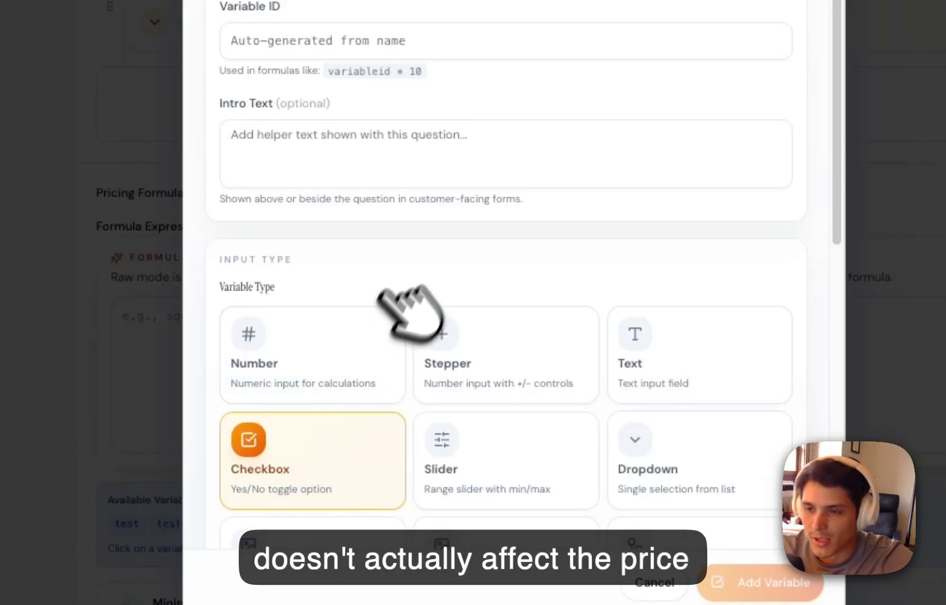
scroll(412, 312, up, 5)
click(448, 211)
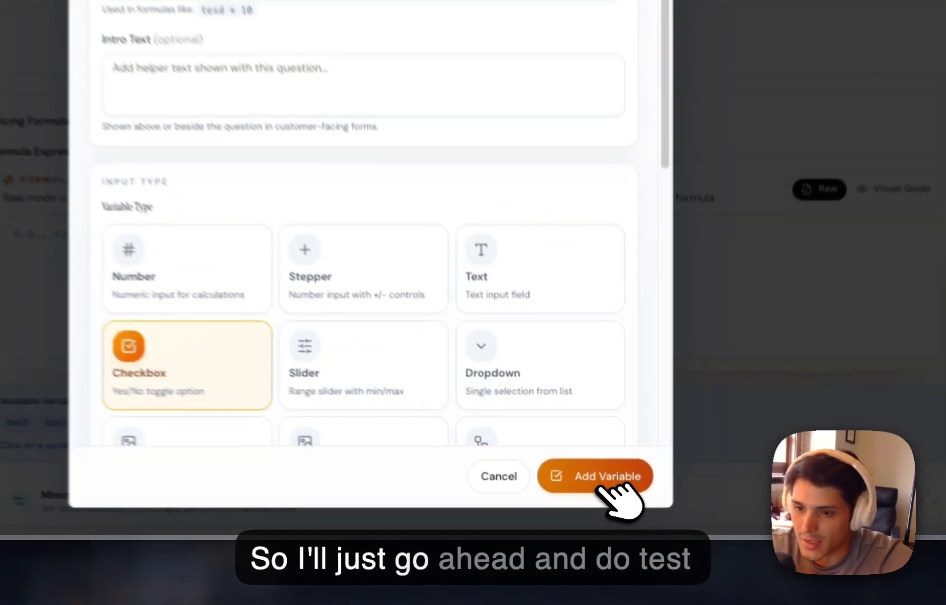
click(601, 505)
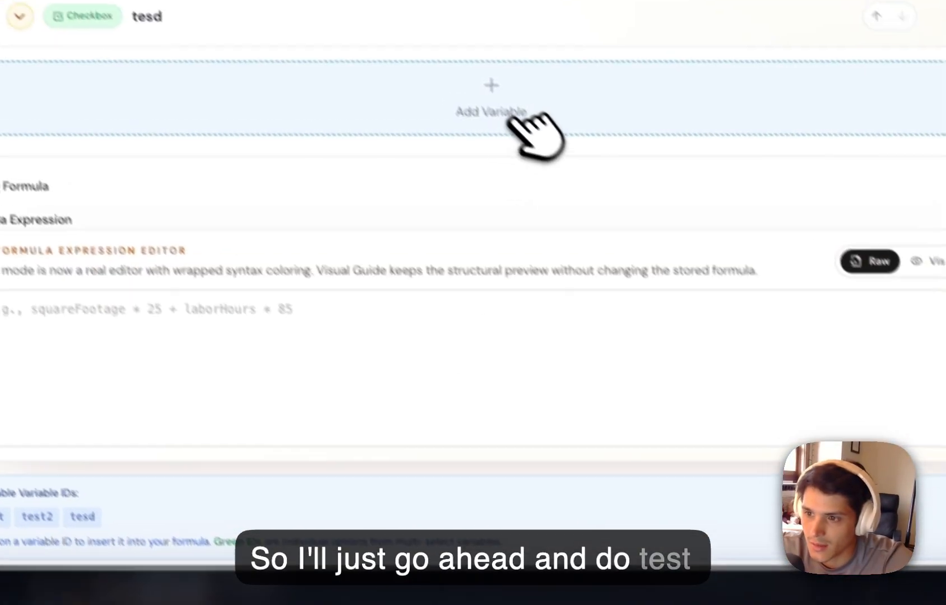
Start a new Slider variable and set its step interval to 10.
click(513, 118)
scroll(461, 190, down, 3)
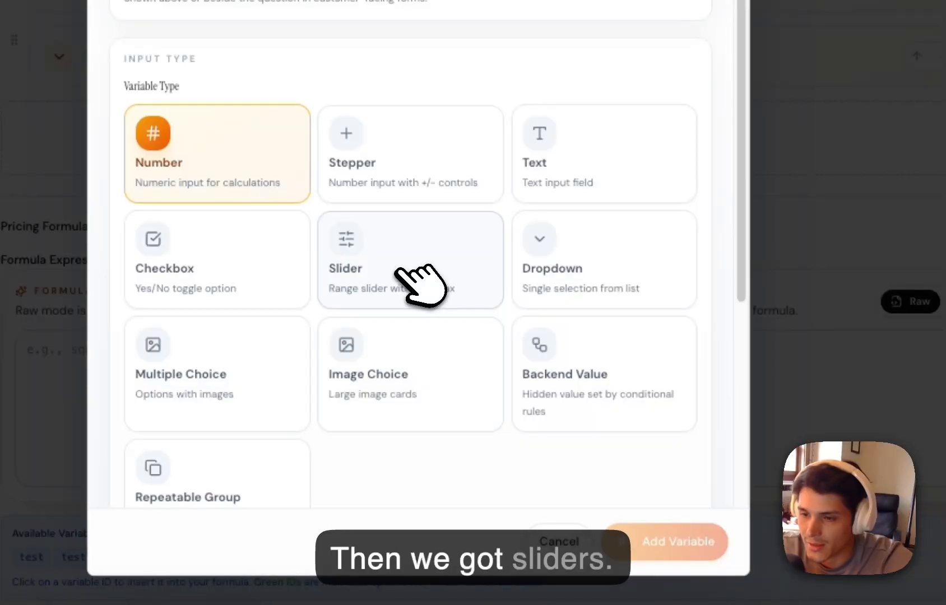
click(414, 274)
scroll(519, 369, down, 6)
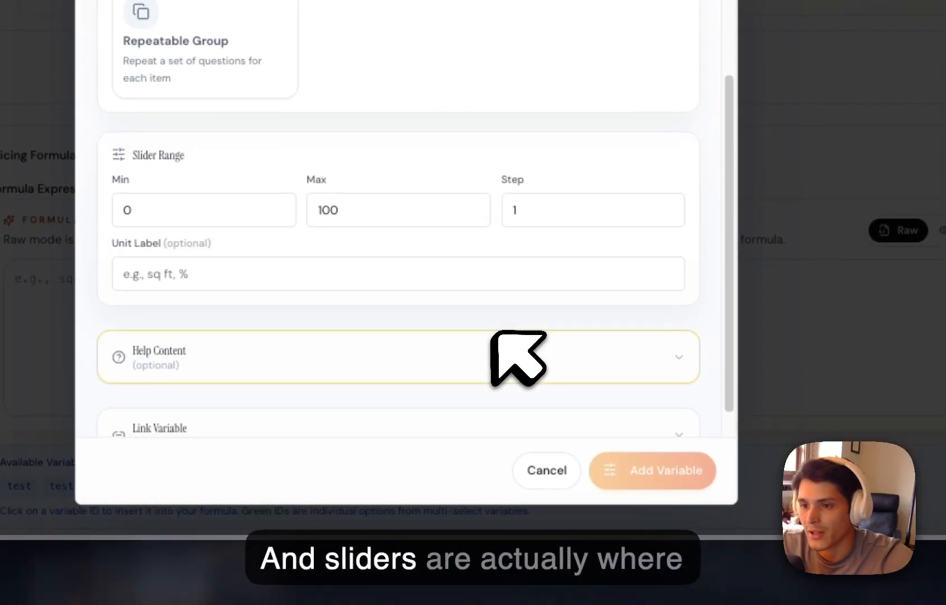
scroll(493, 333, down, 1)
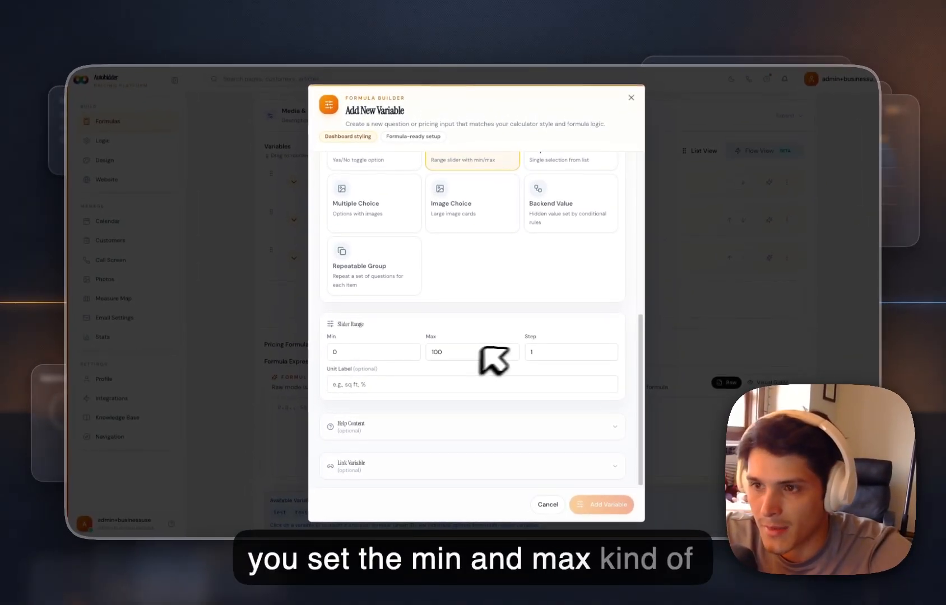
scroll(493, 358, up, 3)
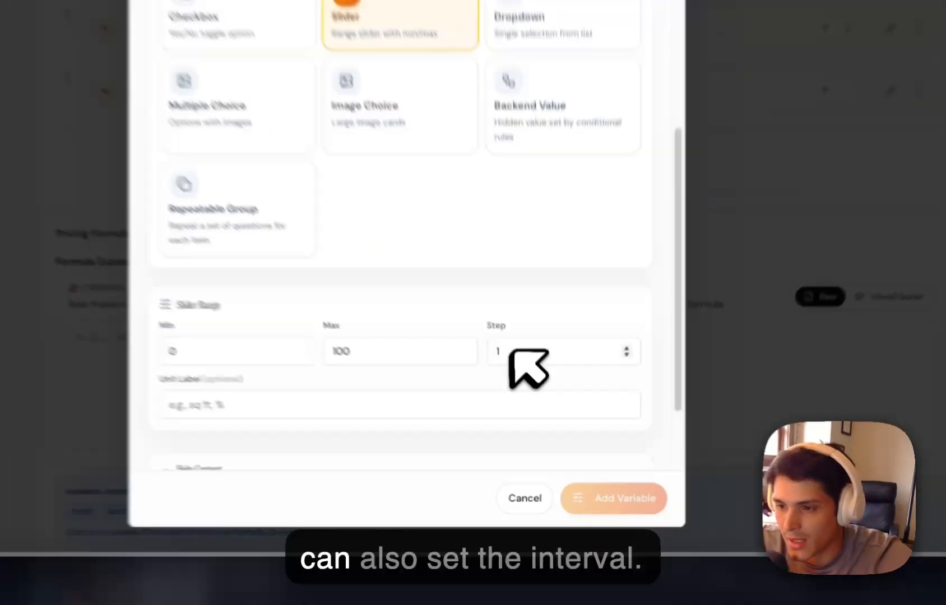
click(552, 430)
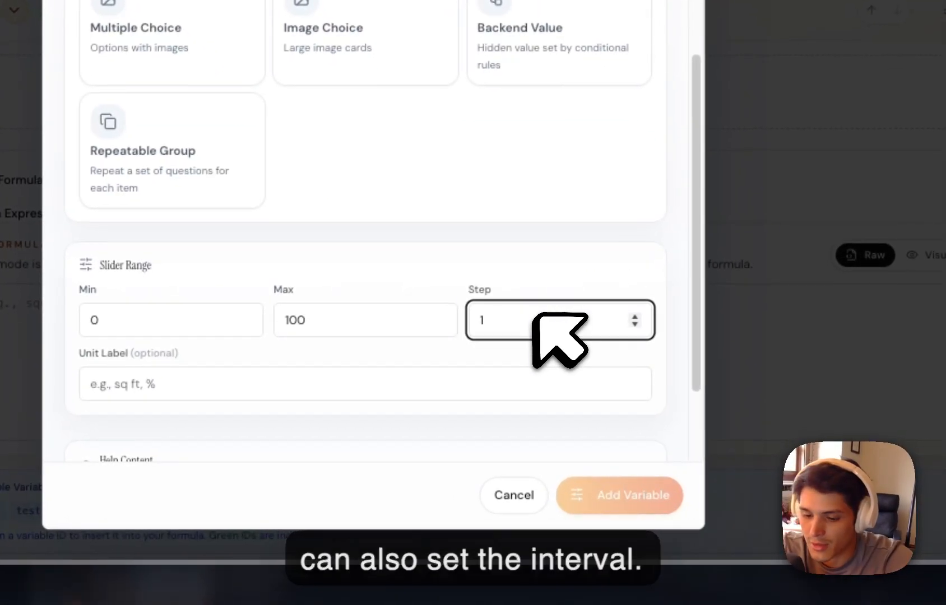
text(10)
scroll(570, 396, down, 2)
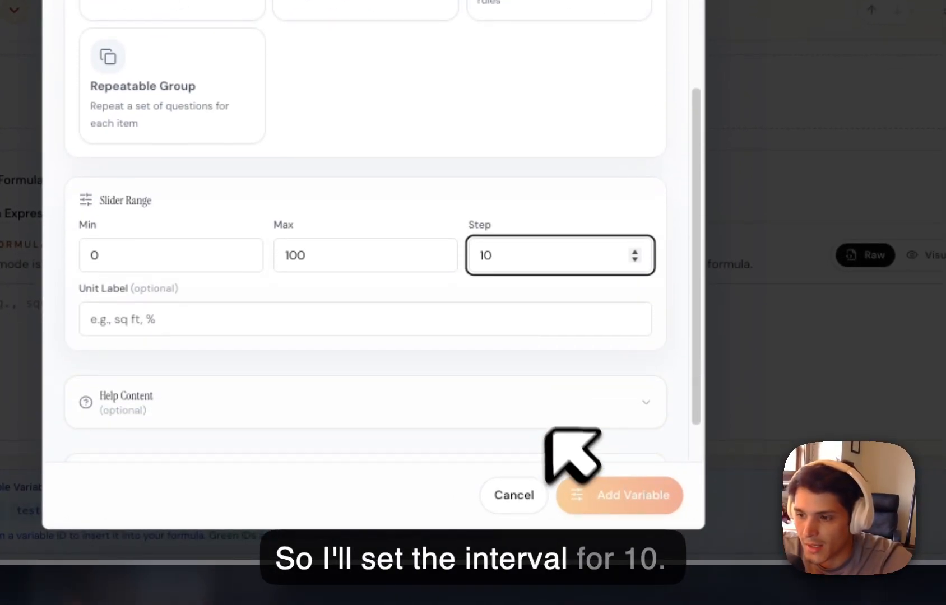
Name the slider variable te and add it to the calculator.
scroll(503, 299, up, 10)
click(300, 174)
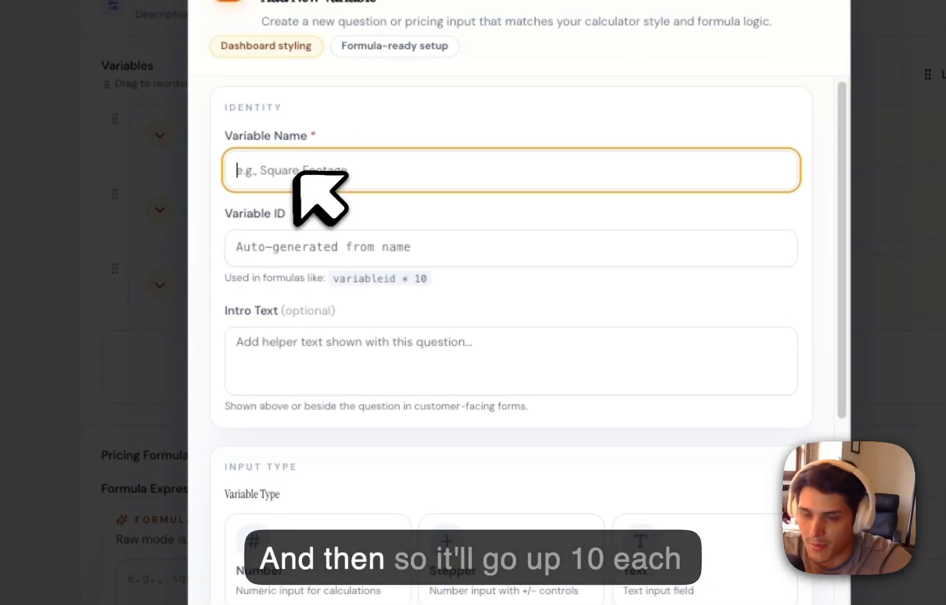
text(Ve)
click(654, 502)
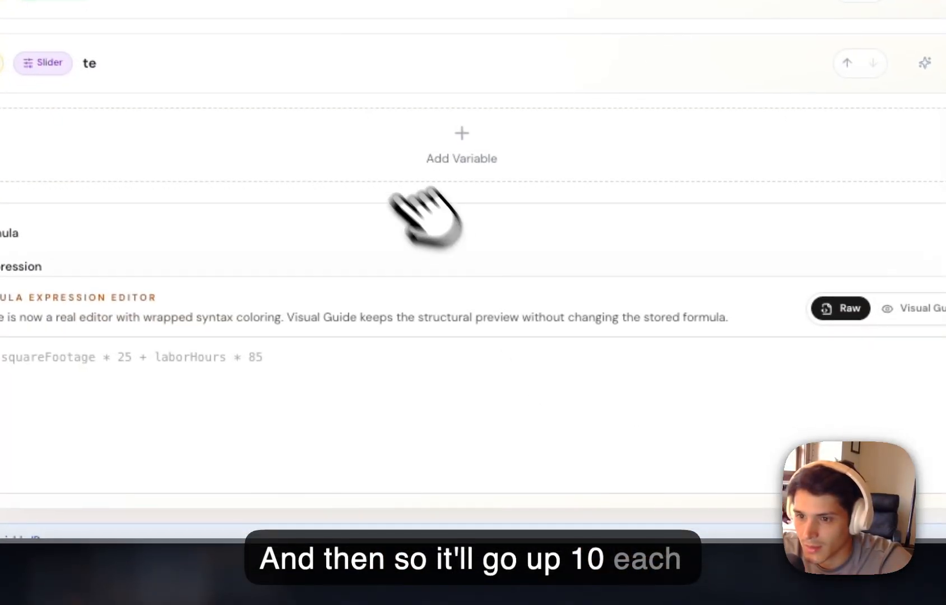
Start a new Dropdown variable and name it tesf.
click(429, 278)
scroll(387, 344, down, 3)
click(639, 448)
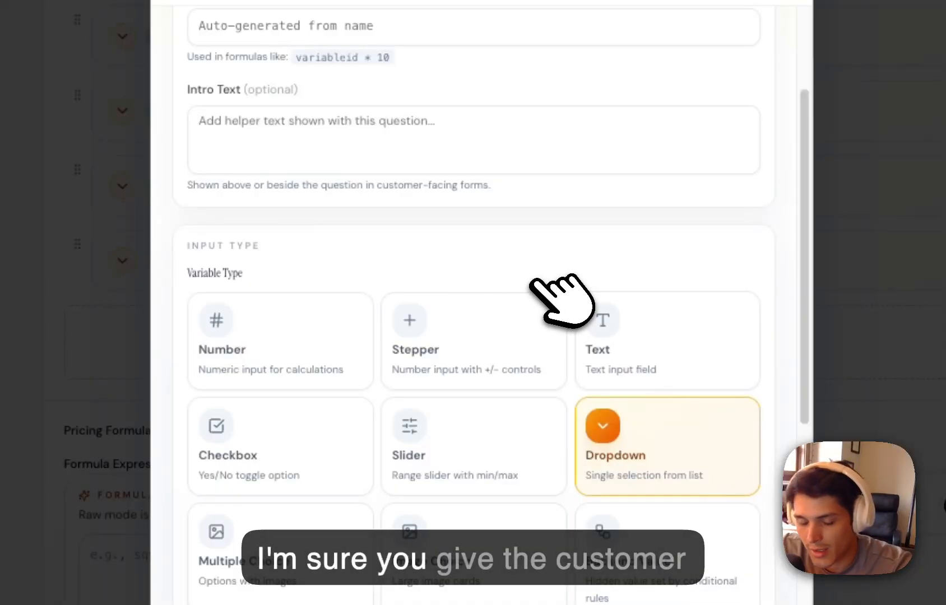
scroll(531, 278, up, 5)
click(353, 141)
text(tesf)
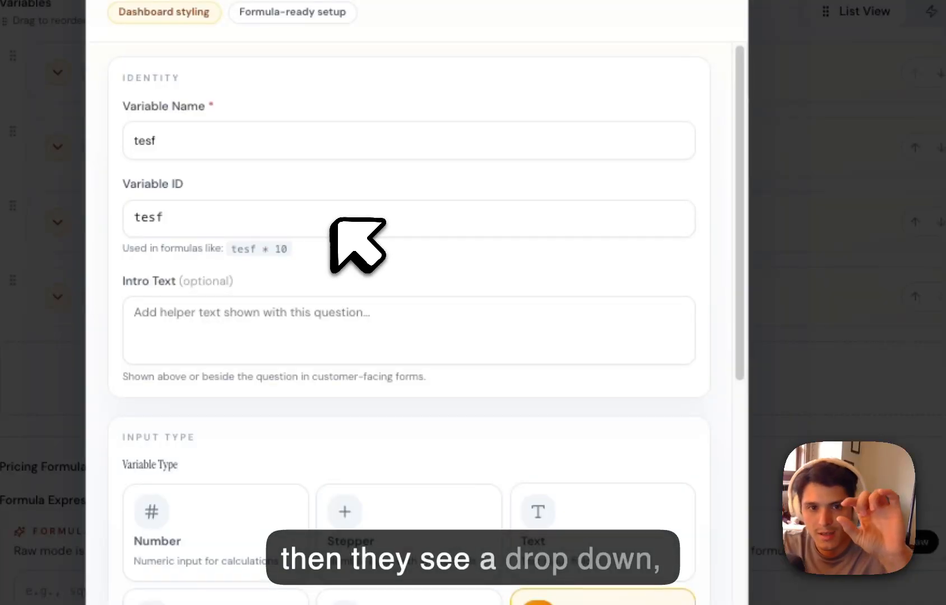
Give the dropdown variable three options, each labelled test.
scroll(386, 252, down, 10)
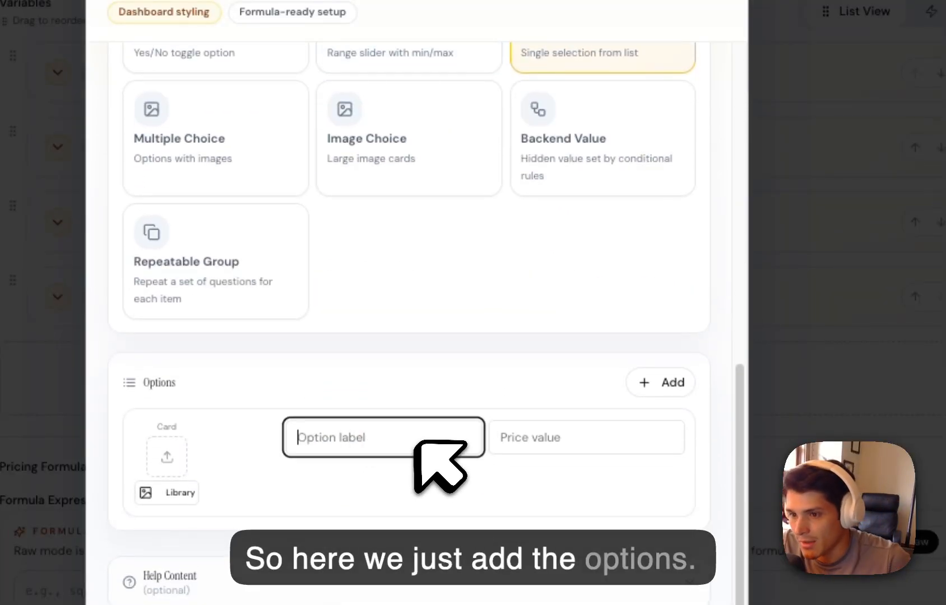
click(426, 443)
text(test)
click(661, 382)
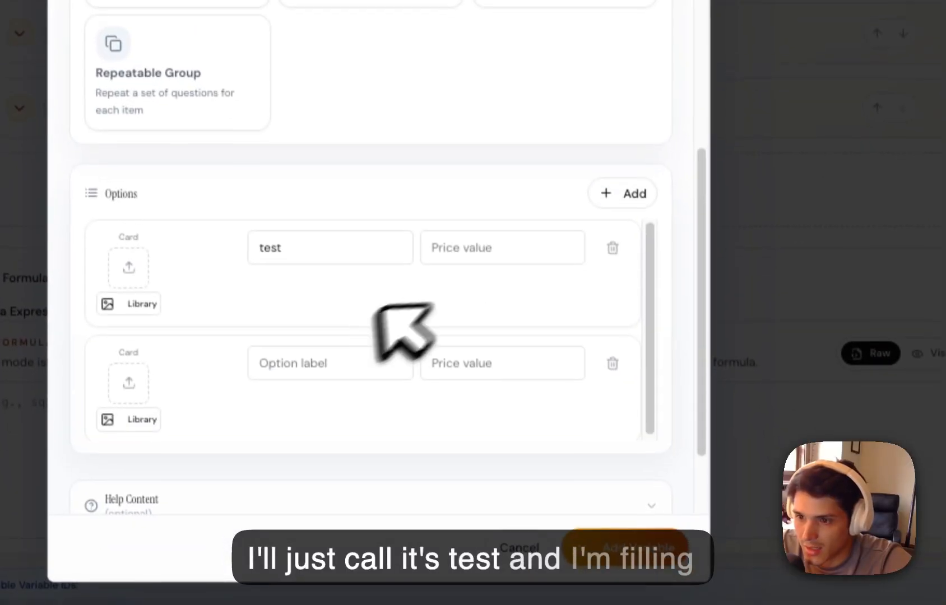
click(370, 552)
text(test)
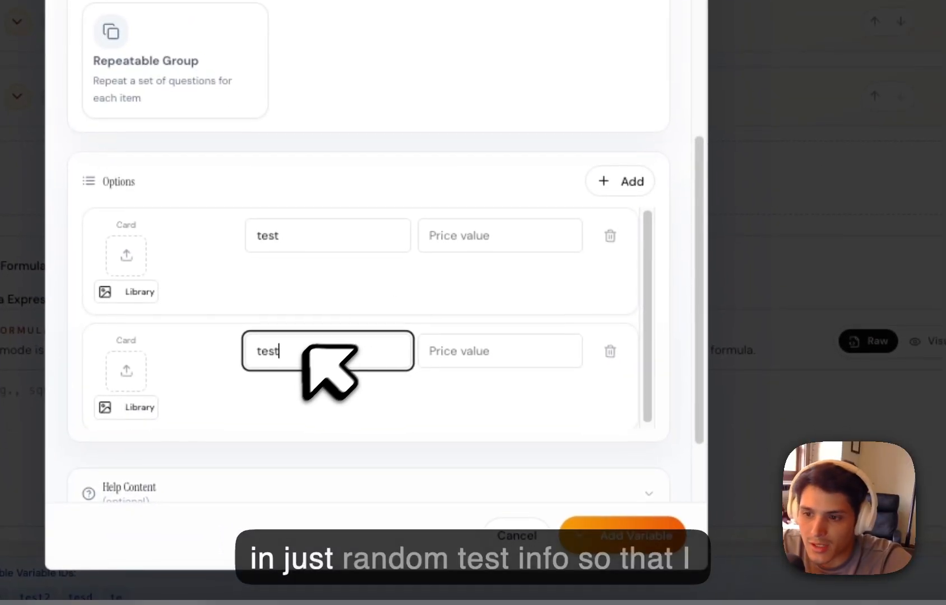
click(627, 185)
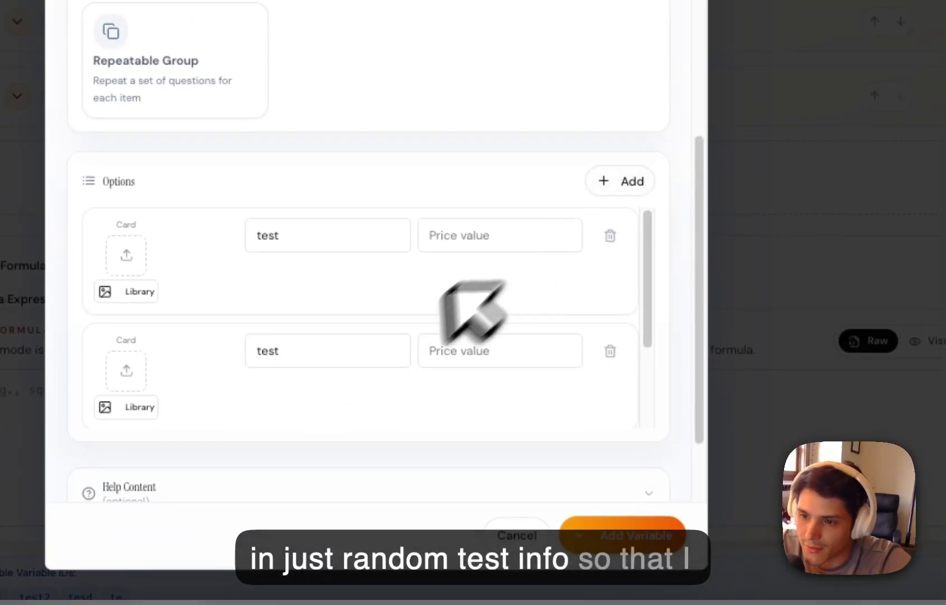
scroll(469, 312, down, 5)
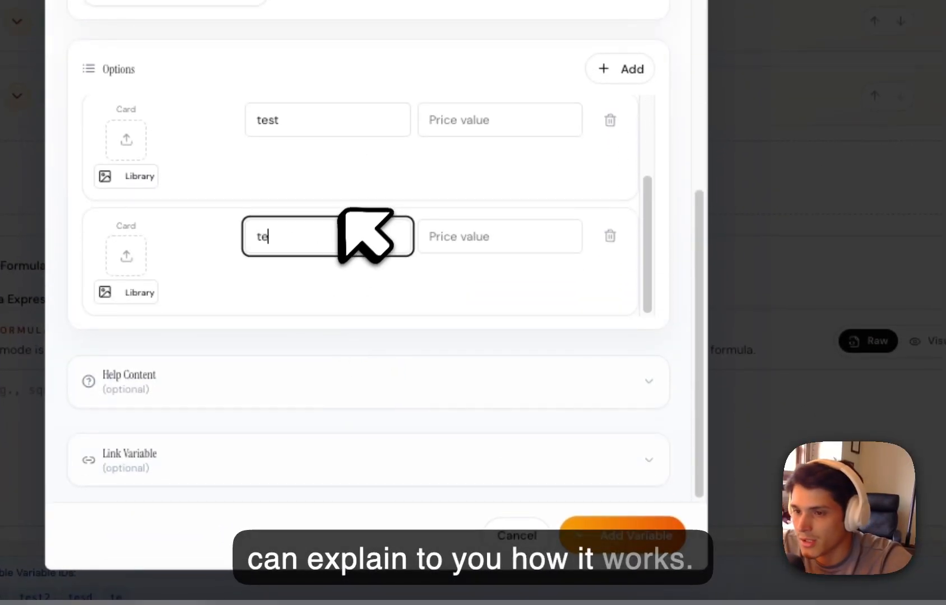
Set the price value of the dropdown options to 1 and add the variable to the calculator.
scroll(498, 176, up, 2)
click(502, 136)
text(1)
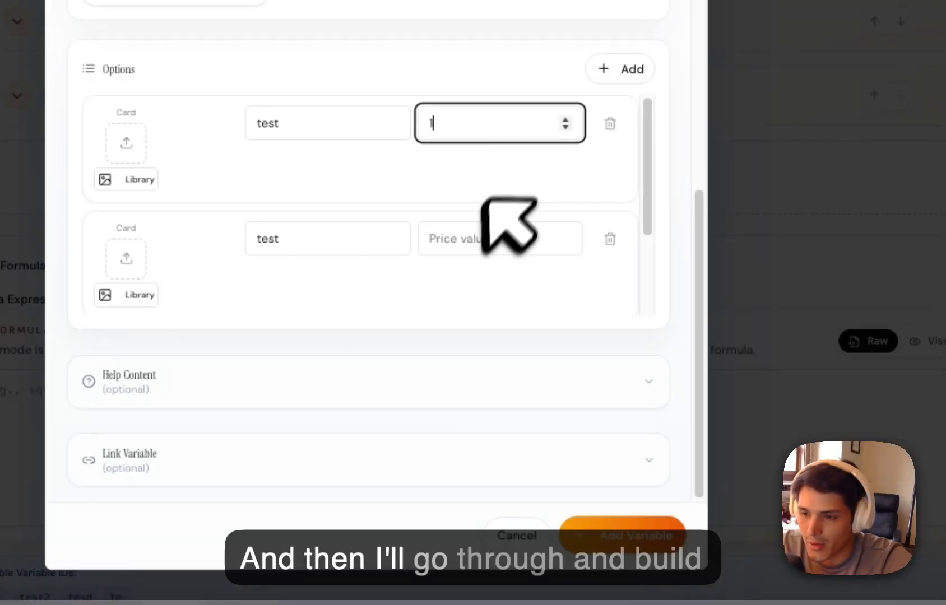
click(472, 244)
scroll(477, 212, down, 1)
key(BackSpace)
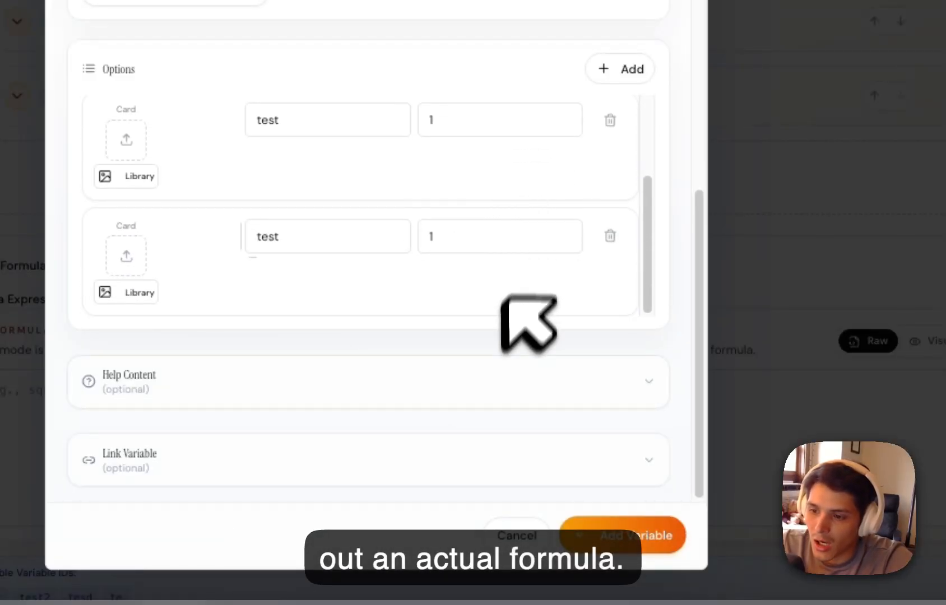
click(636, 536)
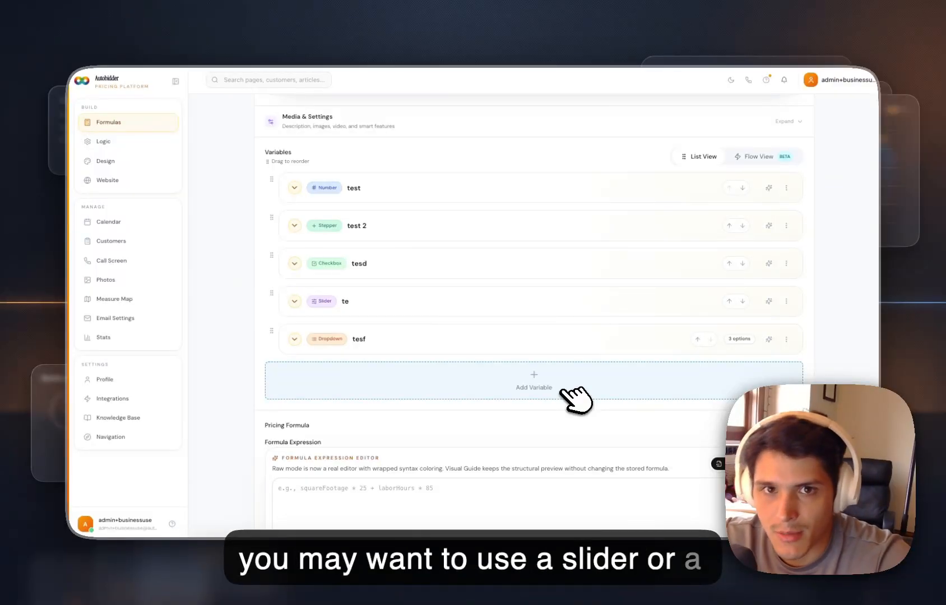
Start a new Multiple Choice variable and fill in its first option as test with price value 2.
click(567, 390)
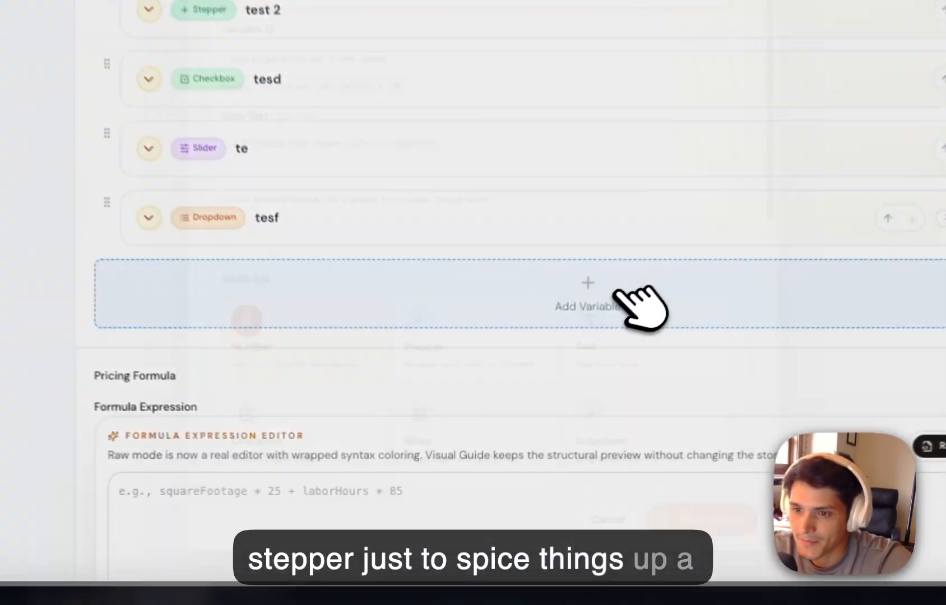
scroll(448, 291, down, 1)
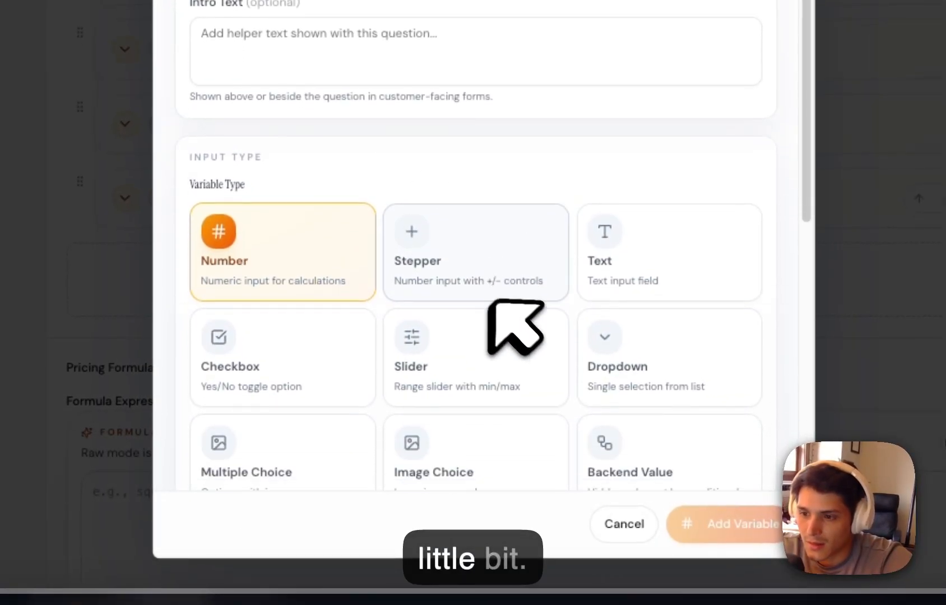
scroll(491, 303, down, 3)
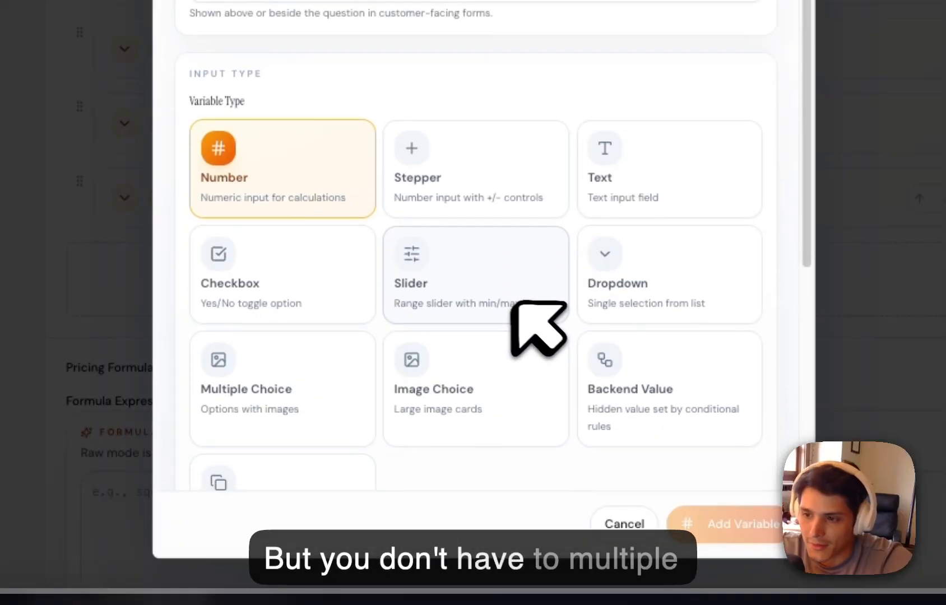
click(287, 381)
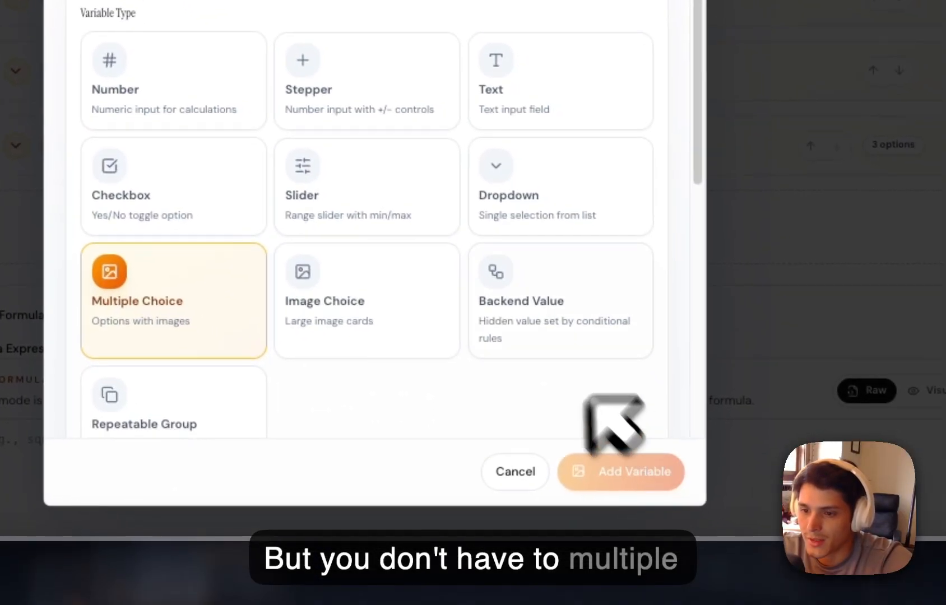
scroll(601, 349, down, 8)
click(291, 177)
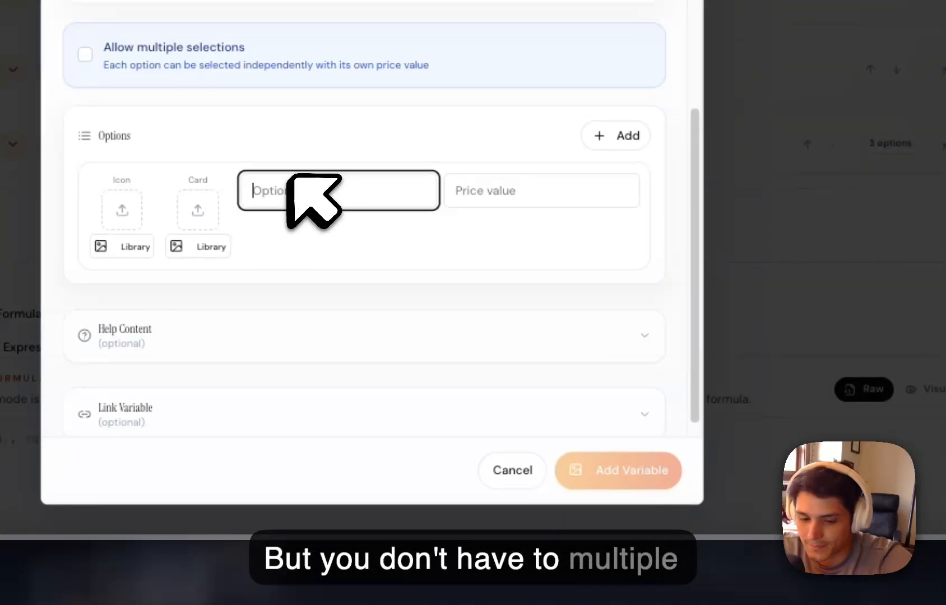
click(447, 197)
text(2)
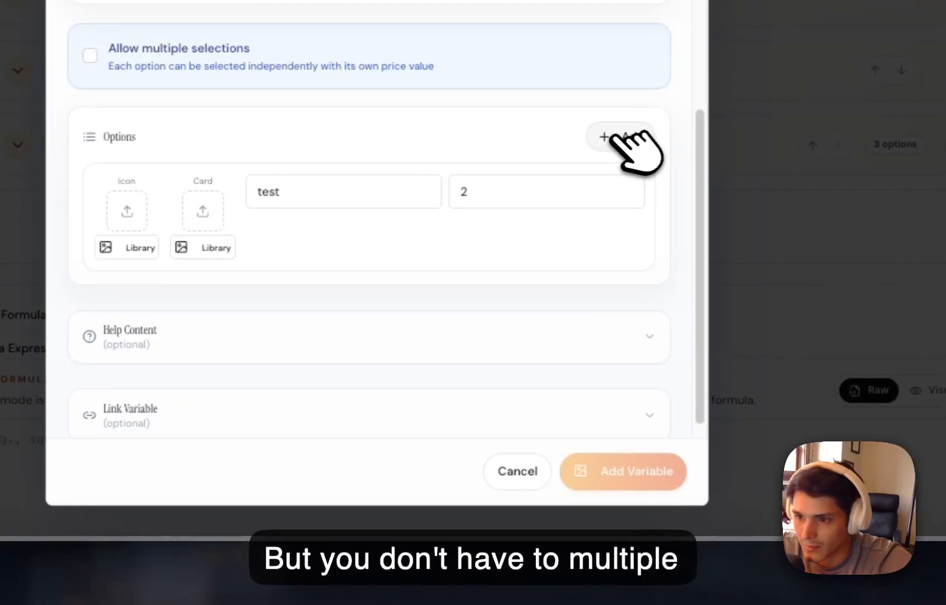
Add two more multiple-choice options, tre and 43, each with price value 4.
click(621, 136)
click(358, 308)
text(tre)
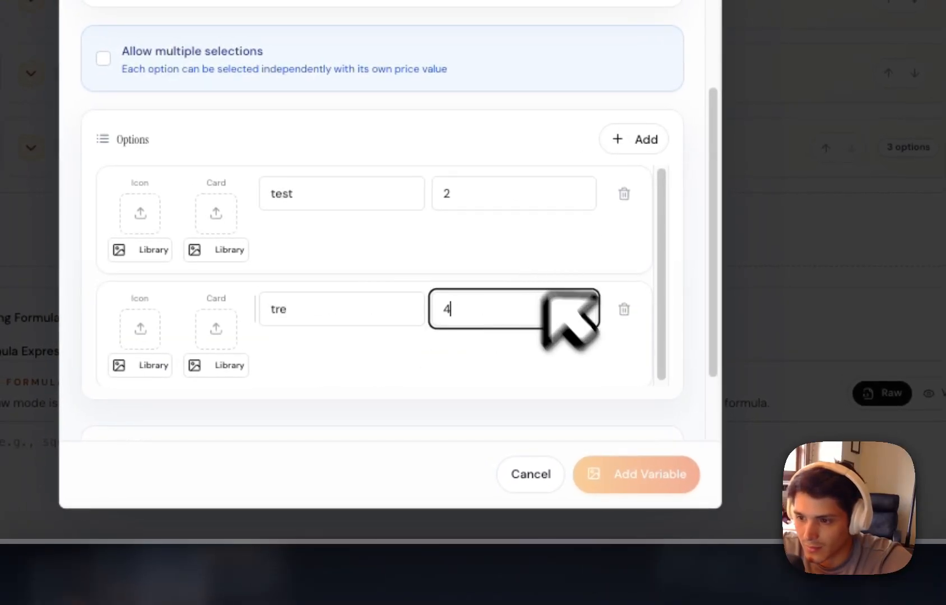
click(622, 140)
click(387, 308)
text(43)
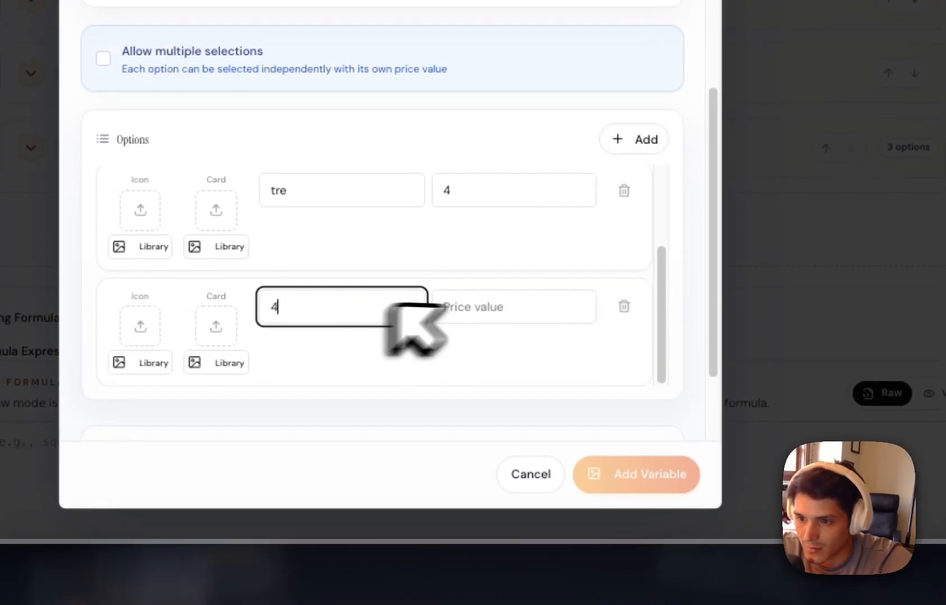
click(533, 305)
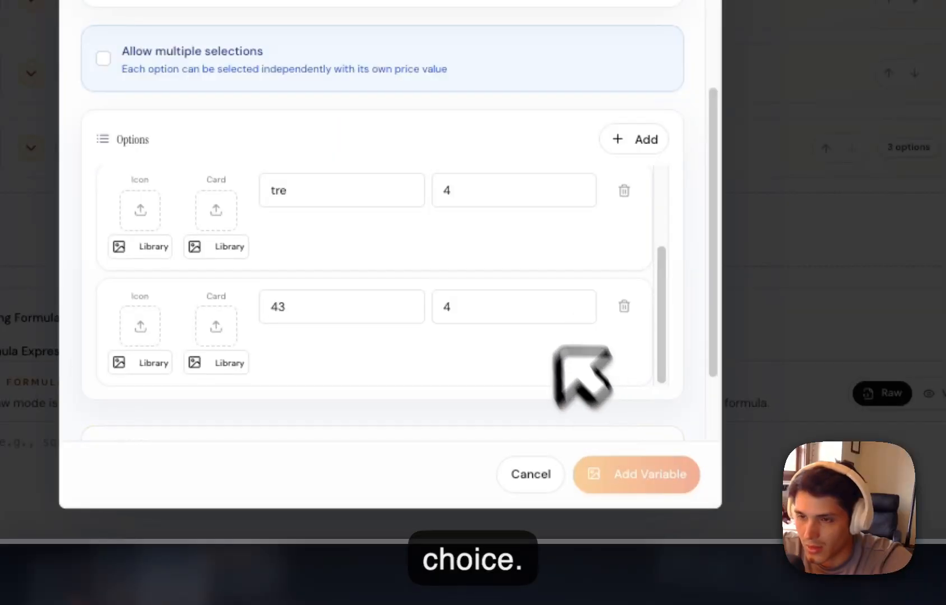
Add the multiple-choice variable under the name 43 and save the calculator.
scroll(440, 213, up, 10)
click(391, 177)
text(43)
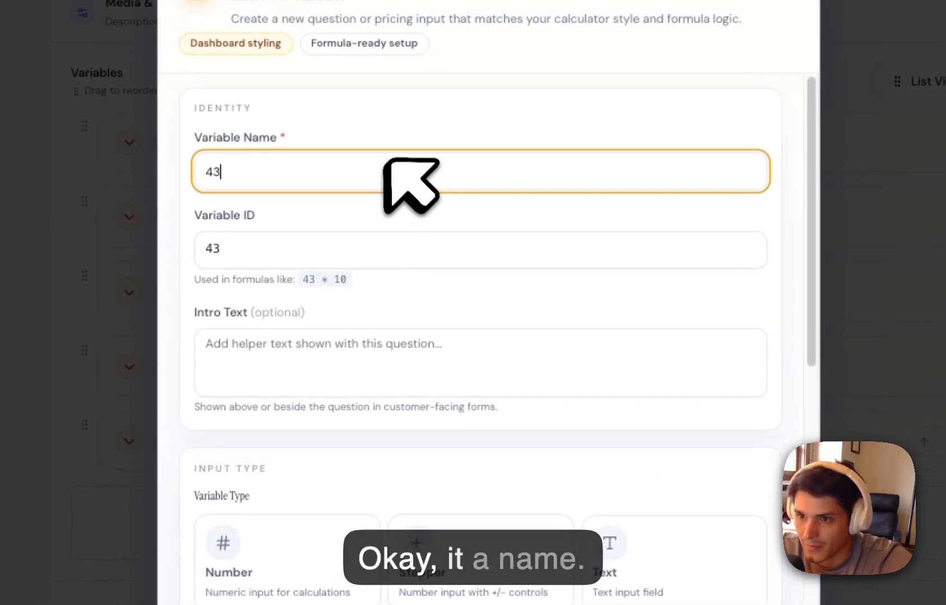
click(584, 577)
scroll(529, 392, up, 6)
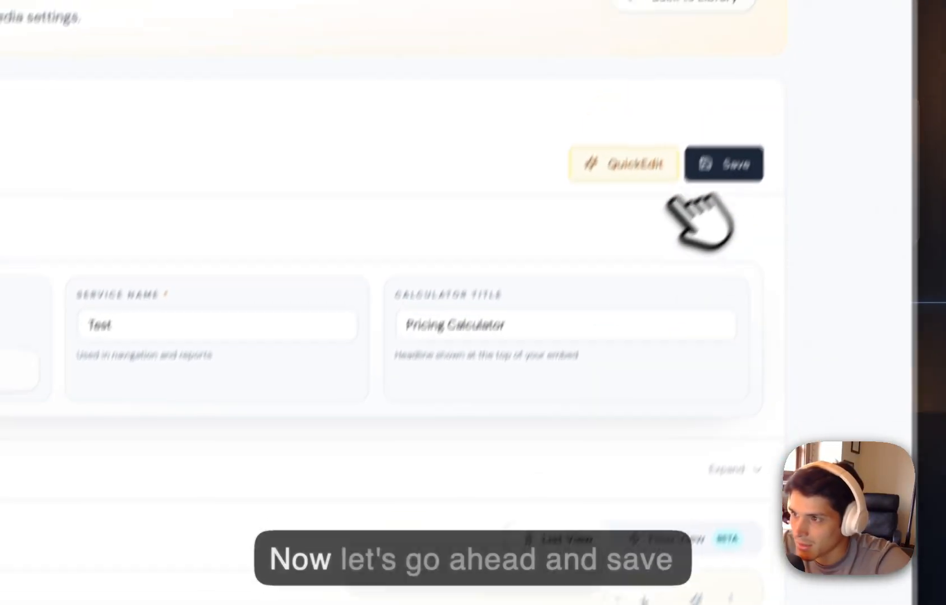
click(723, 162)
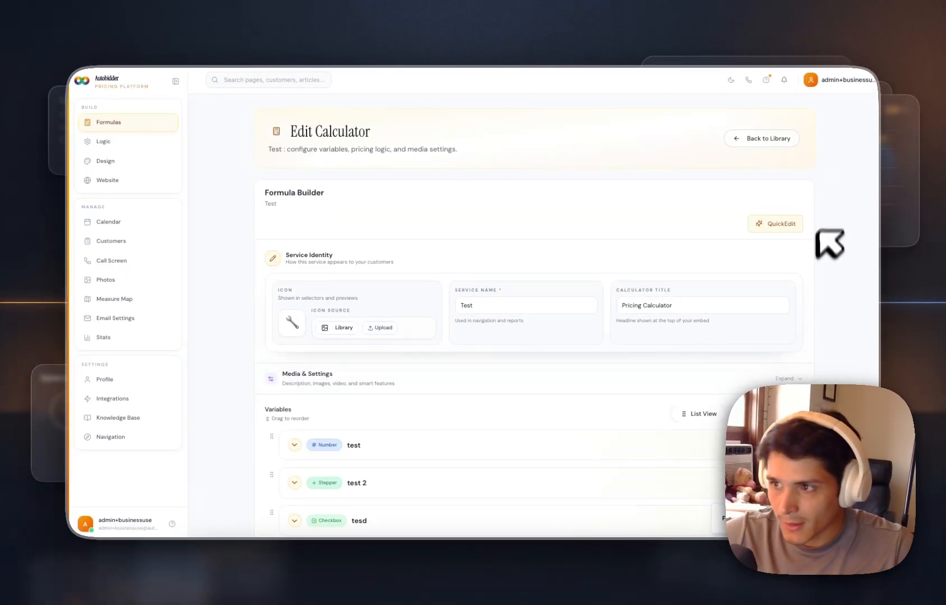
Open the Call Screen, select the Test service and continue to its service configuration form.
click(748, 80)
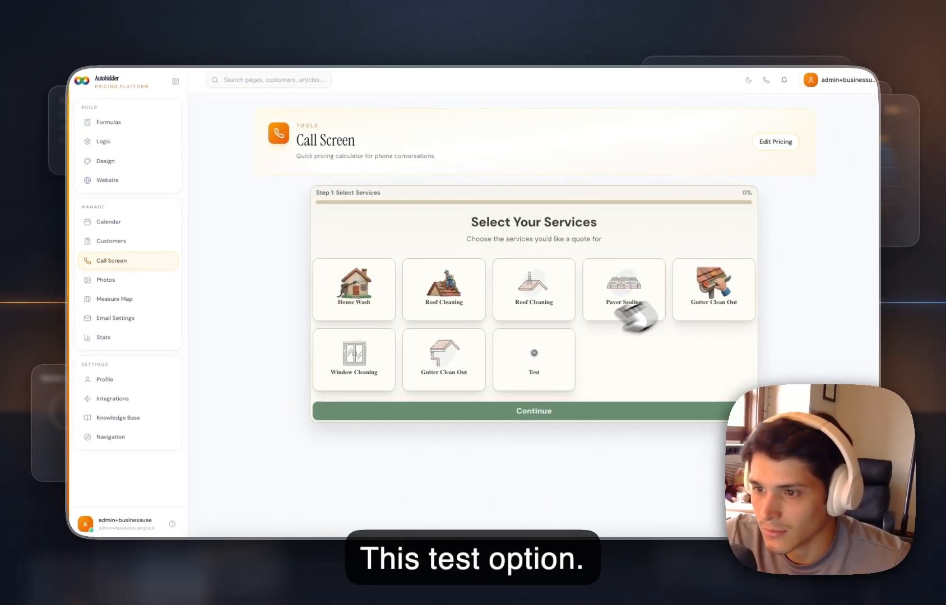
click(539, 359)
click(544, 448)
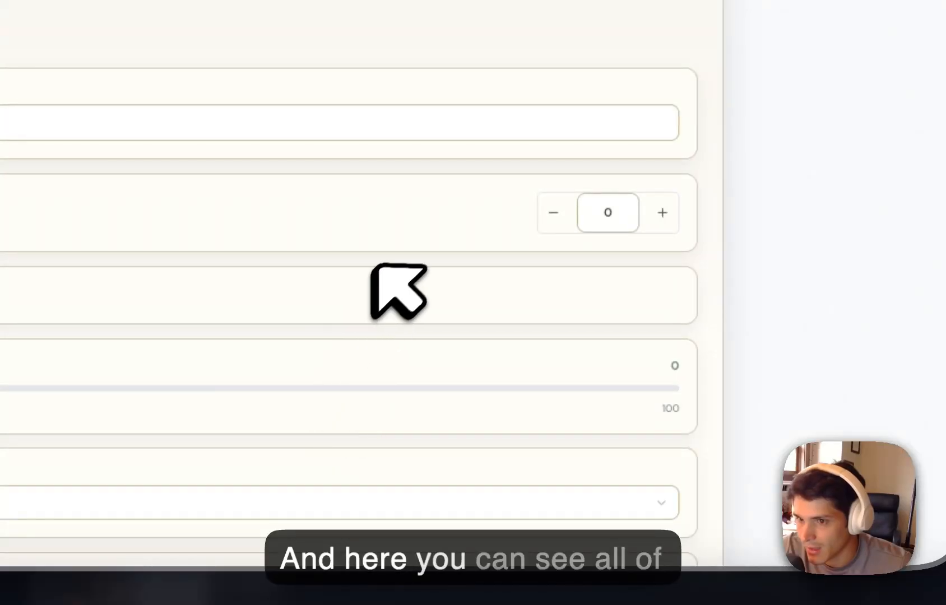
scroll(539, 186, down, 2)
scroll(568, 168, up, 2)
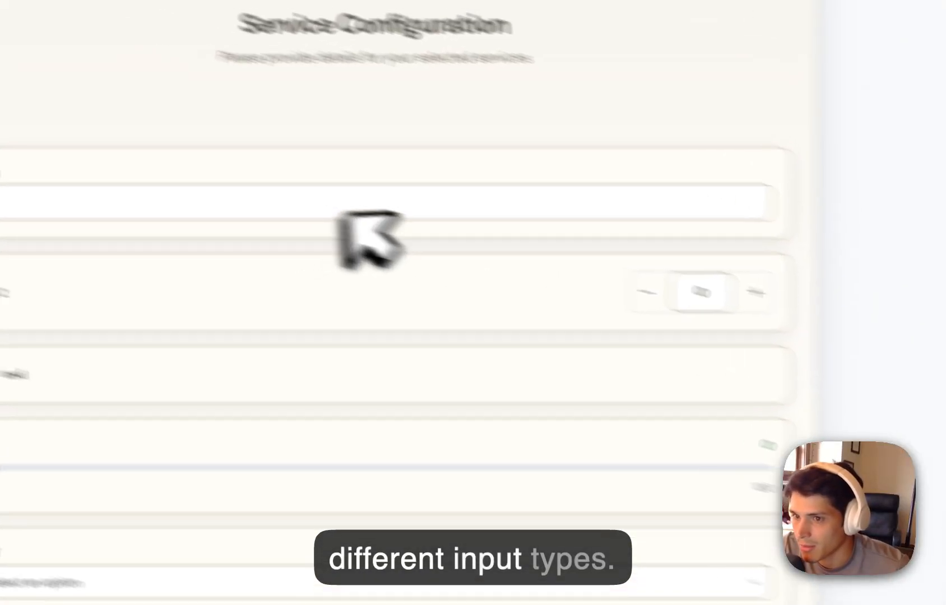
Enter 1500 in the test number field and raise the test 2 stepper to 5.
click(342, 212)
text(1500)
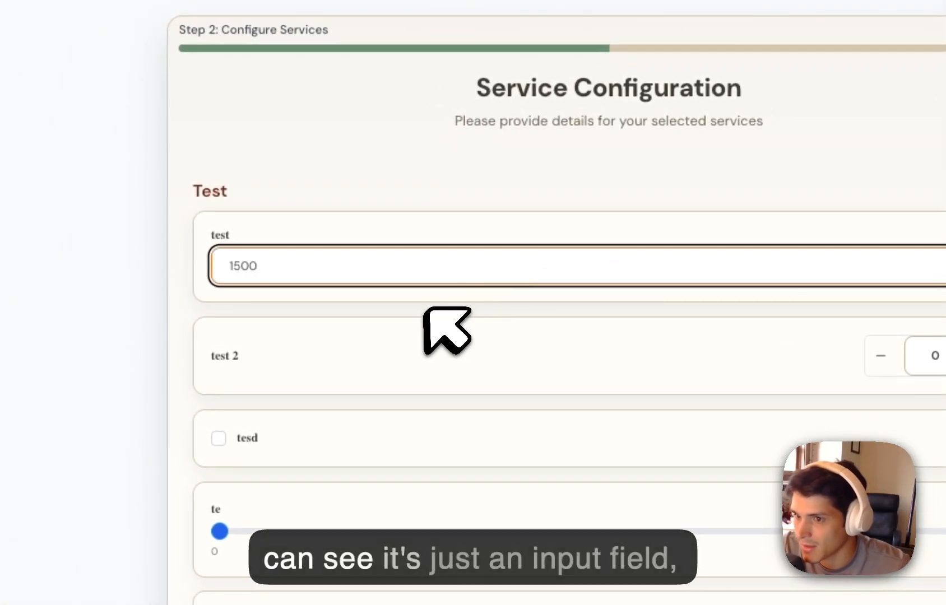
click(420, 306)
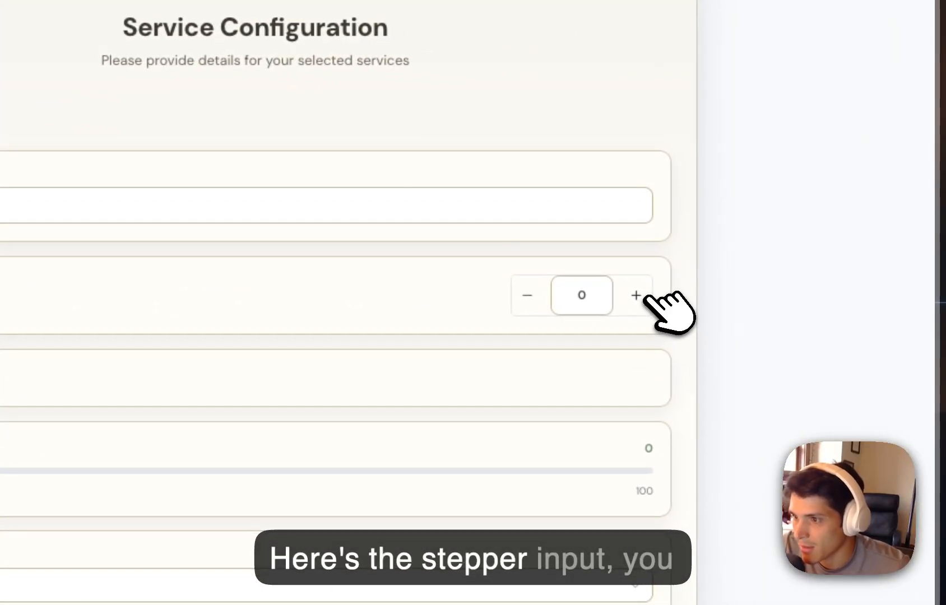
click(643, 296)
click(643, 295)
click(643, 296)
click(643, 296)
click(643, 296)
click(643, 296)
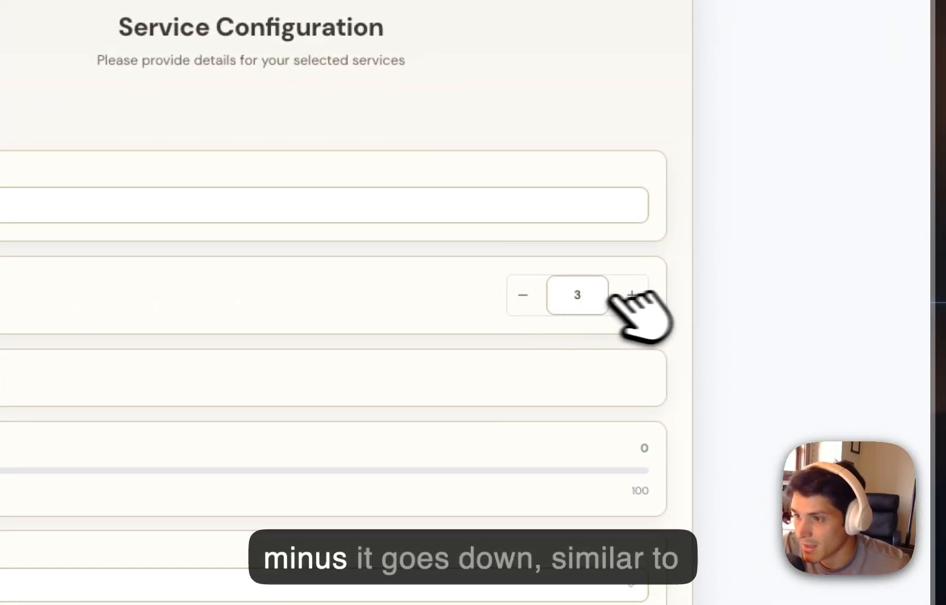
click(632, 295)
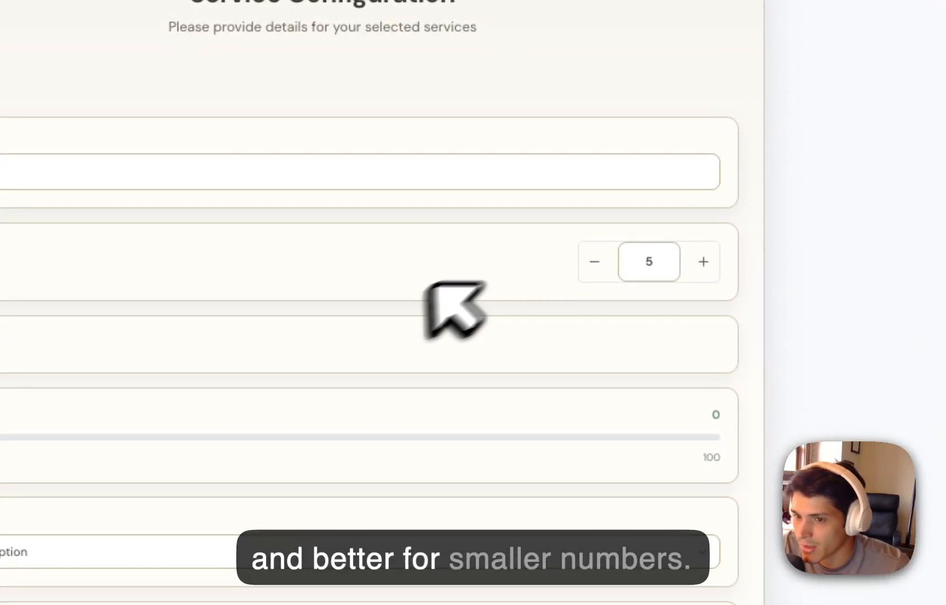
Try the tesd checkbox and move the te slider to about the middle of its range.
click(283, 258)
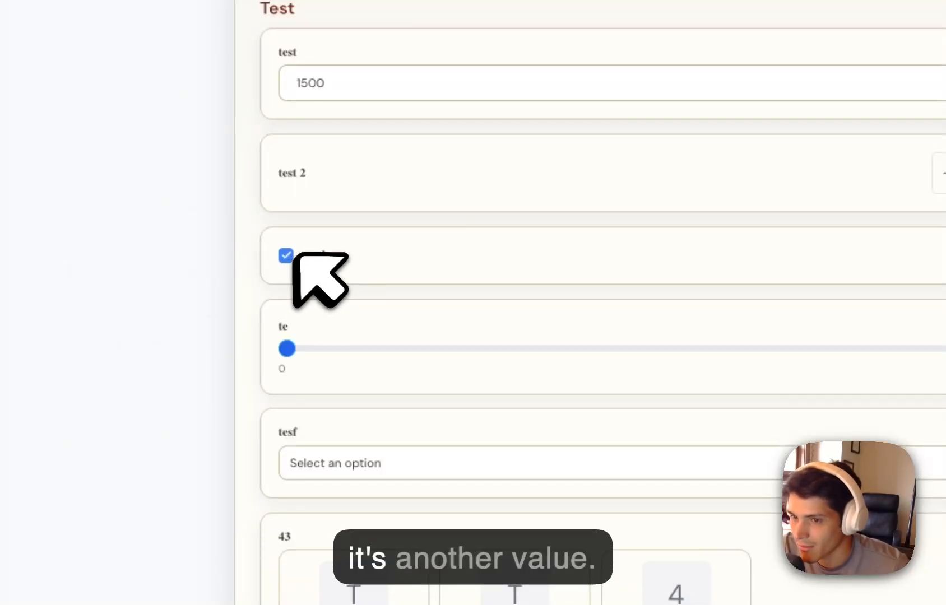
drag(367, 351, 910, 350)
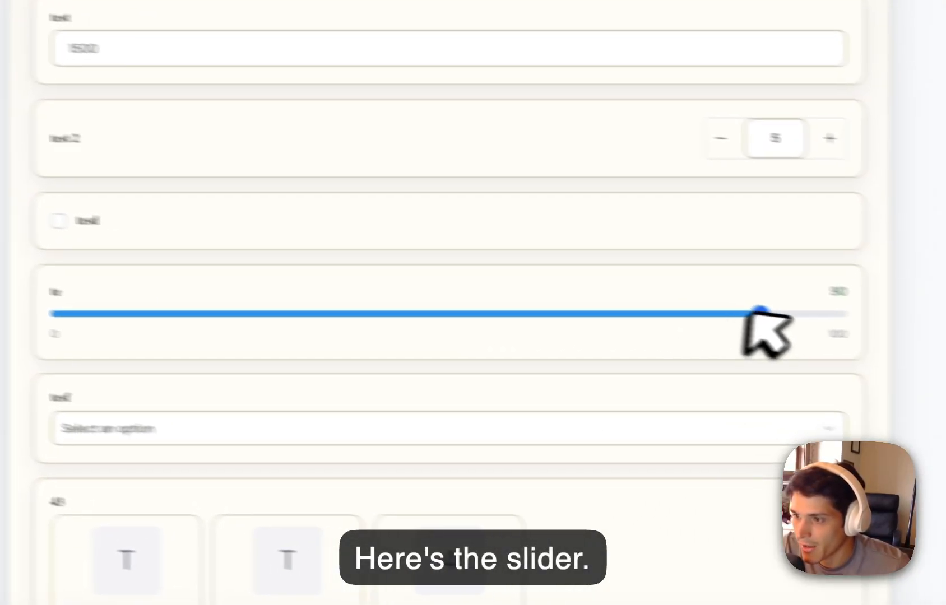
drag(667, 317, 601, 321)
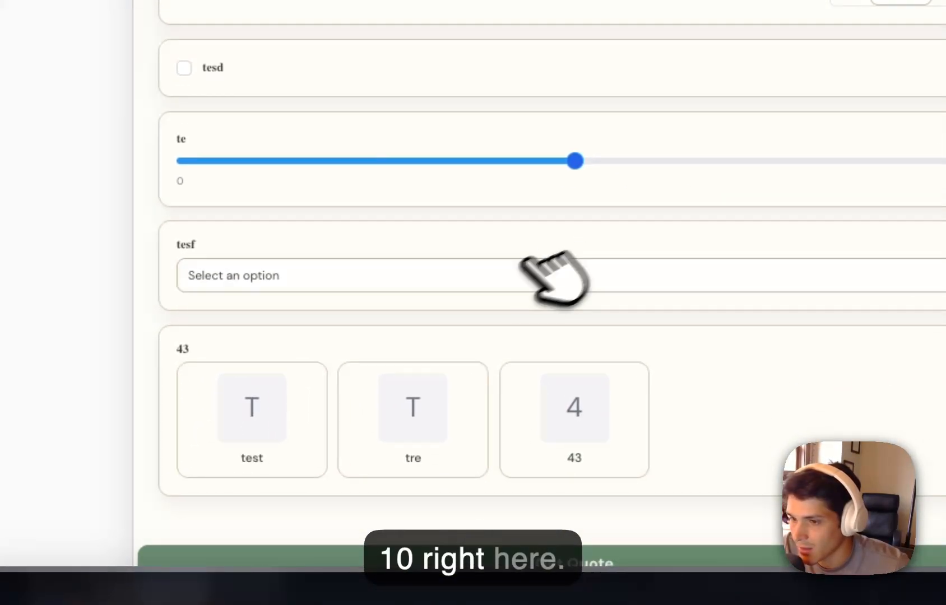
Choose a test option in the tesf dropdown and try the test, 43 and tre cards of the multiple-choice question.
click(167, 428)
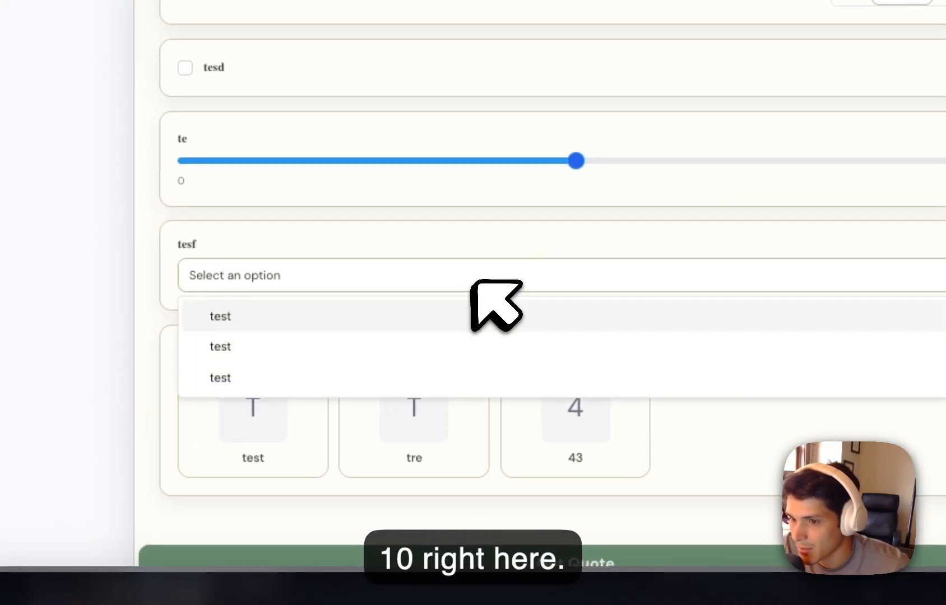
click(363, 347)
scroll(336, 347, down, 2)
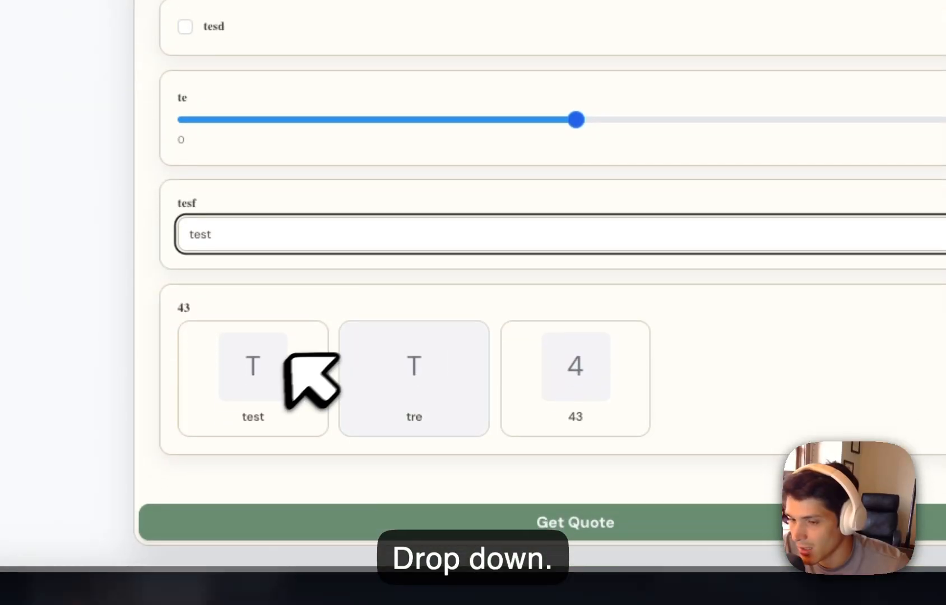
click(287, 358)
click(570, 387)
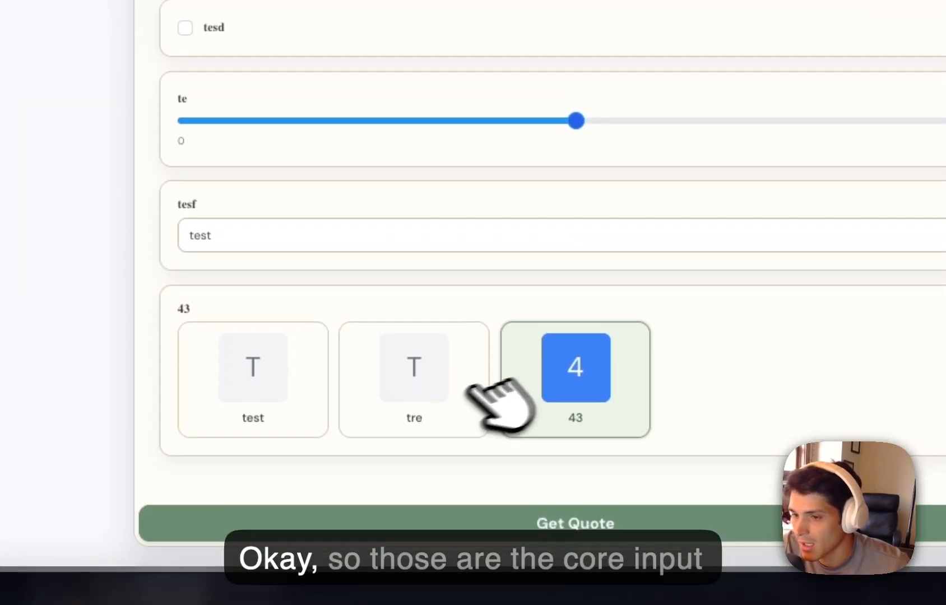
click(443, 388)
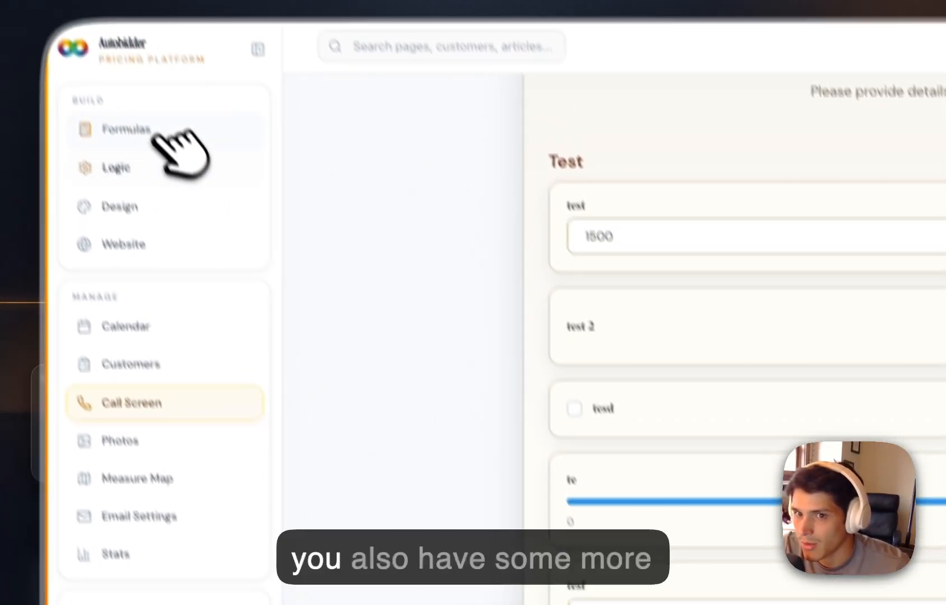
Return to the formulas list and open the Test calculator for editing.
click(162, 137)
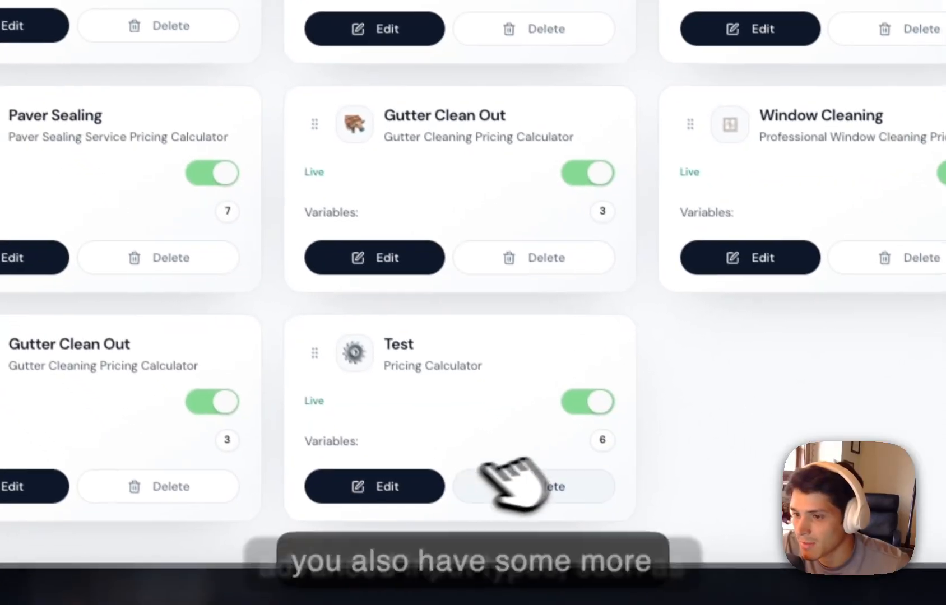
click(418, 476)
scroll(338, 205, down, 10)
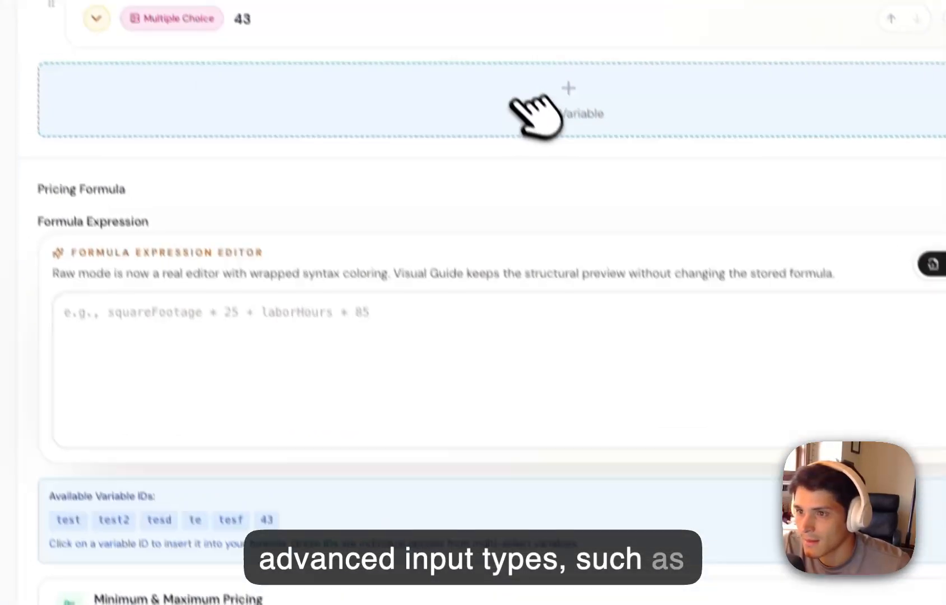
Add a Backend Value variable named test to the calculator.
click(515, 102)
scroll(644, 367, down, 8)
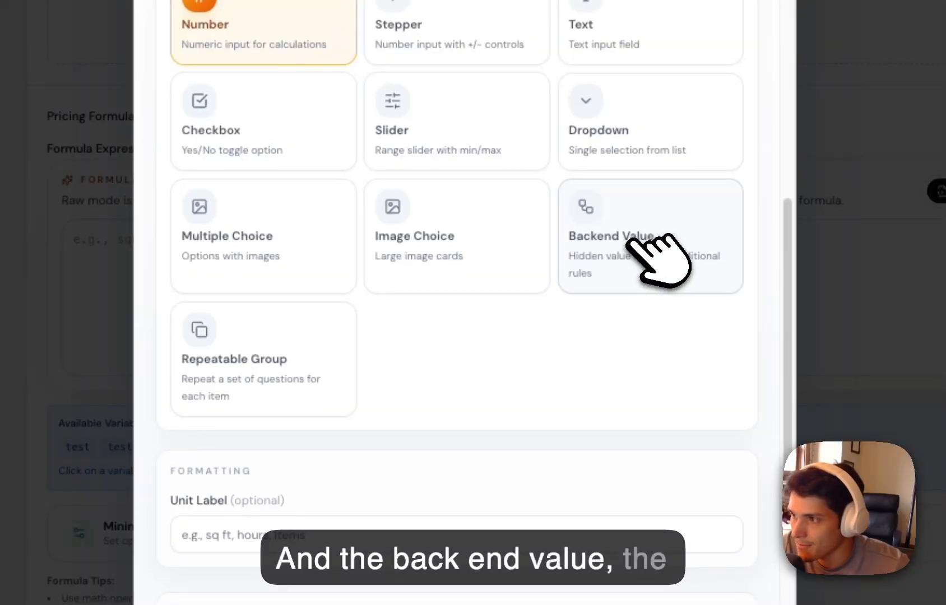
click(639, 244)
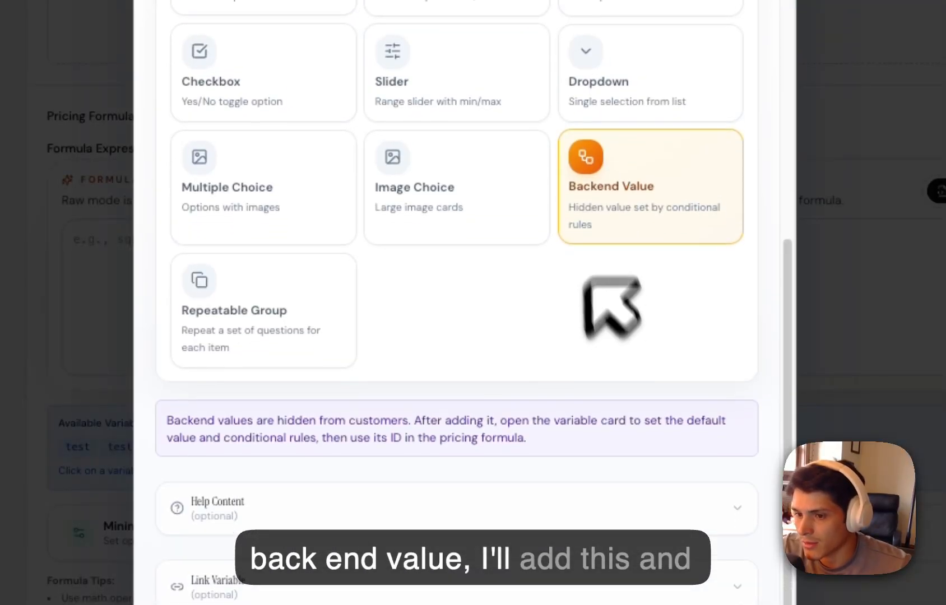
scroll(549, 433, up, 10)
click(325, 62)
text(test)
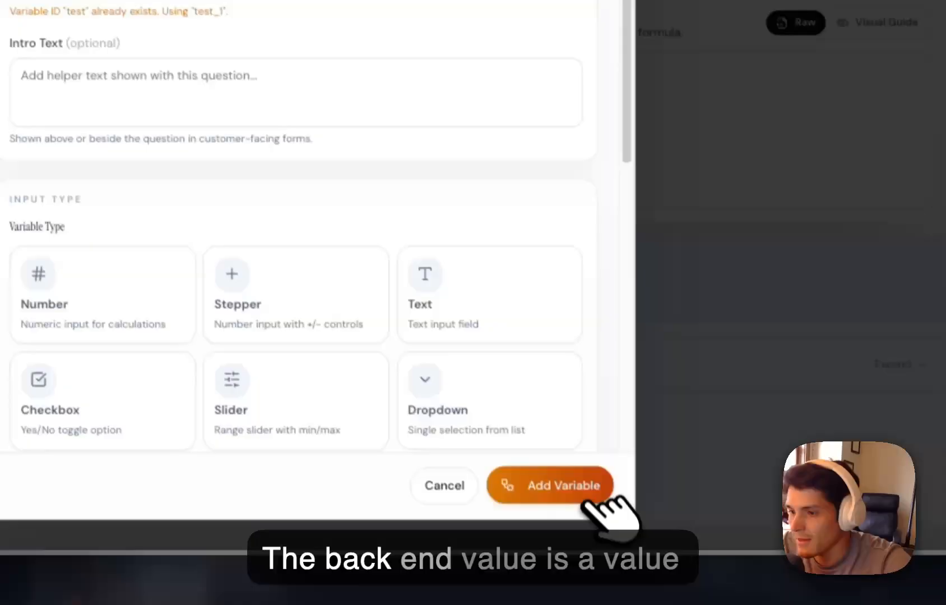
click(585, 492)
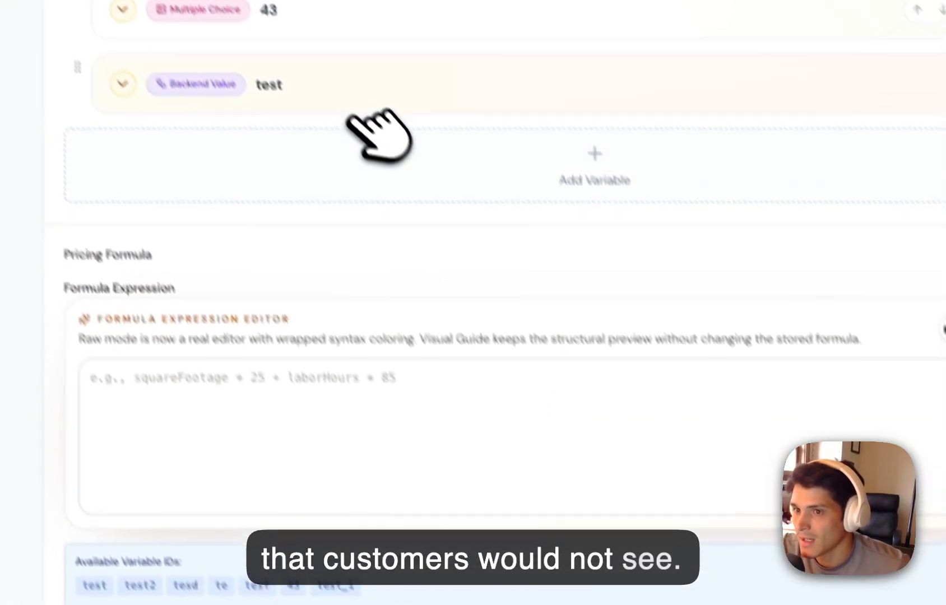
Expand the test backend value variable and set its default value to 0.12.
click(372, 147)
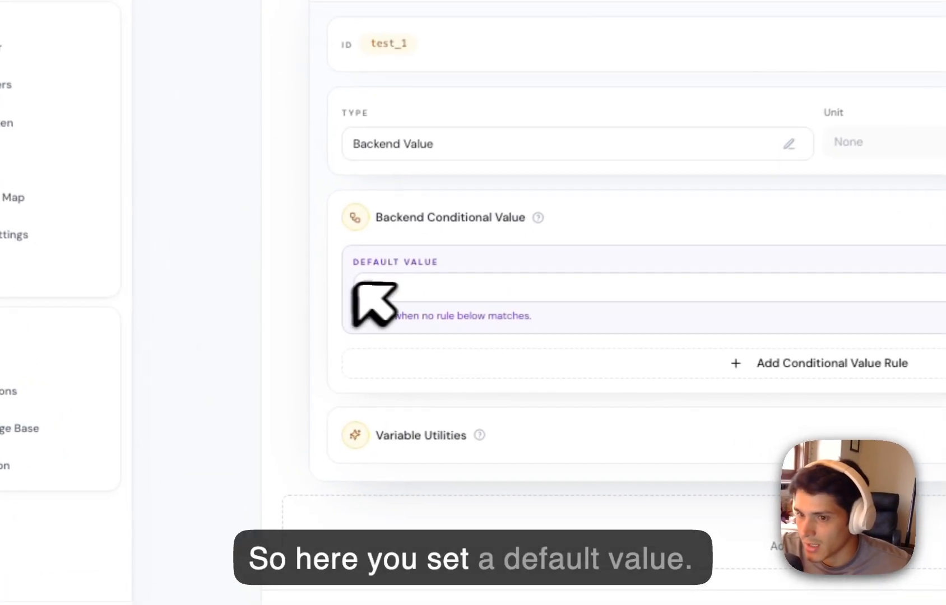
click(307, 345)
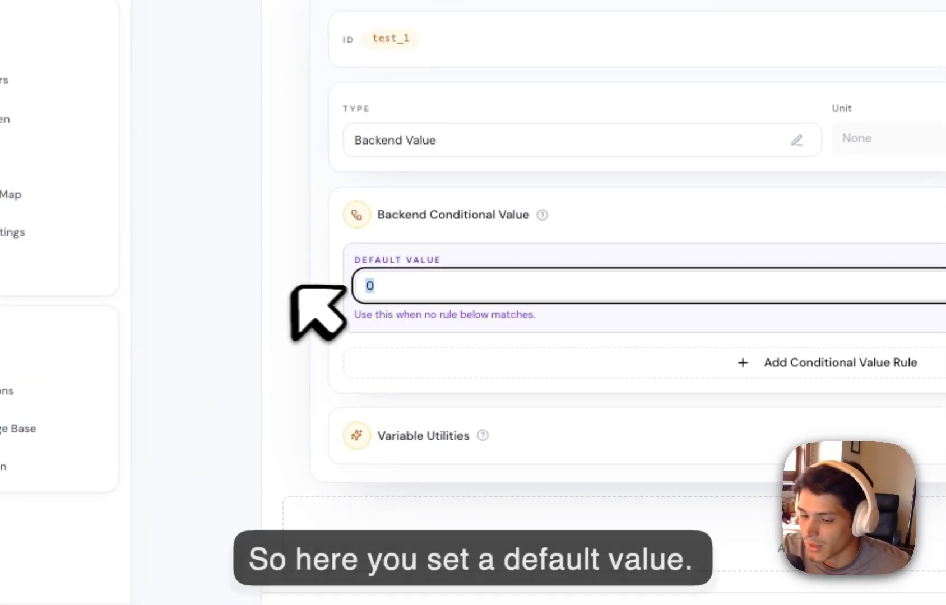
text(12)
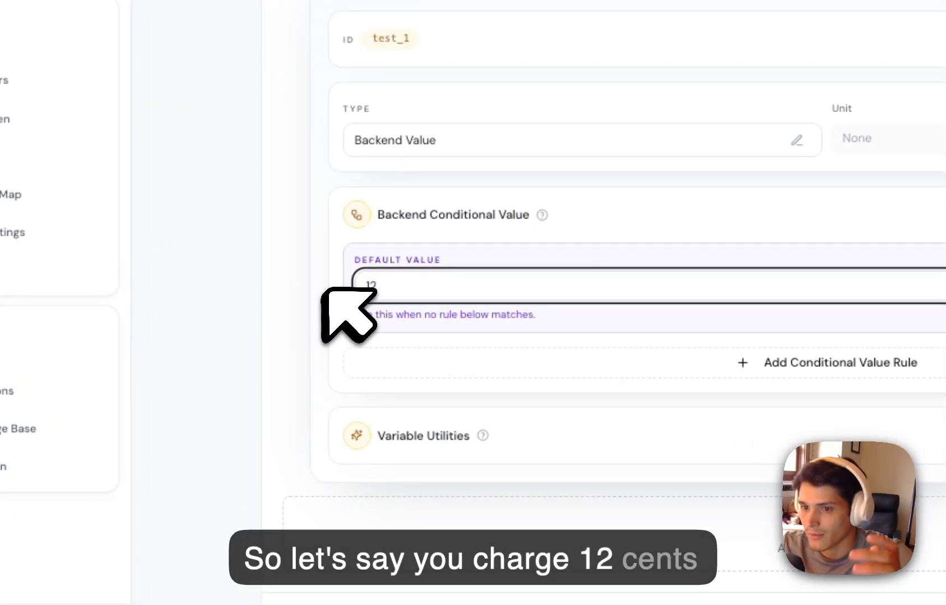
key(BackSpace)
key(BackSpace)
text(0)
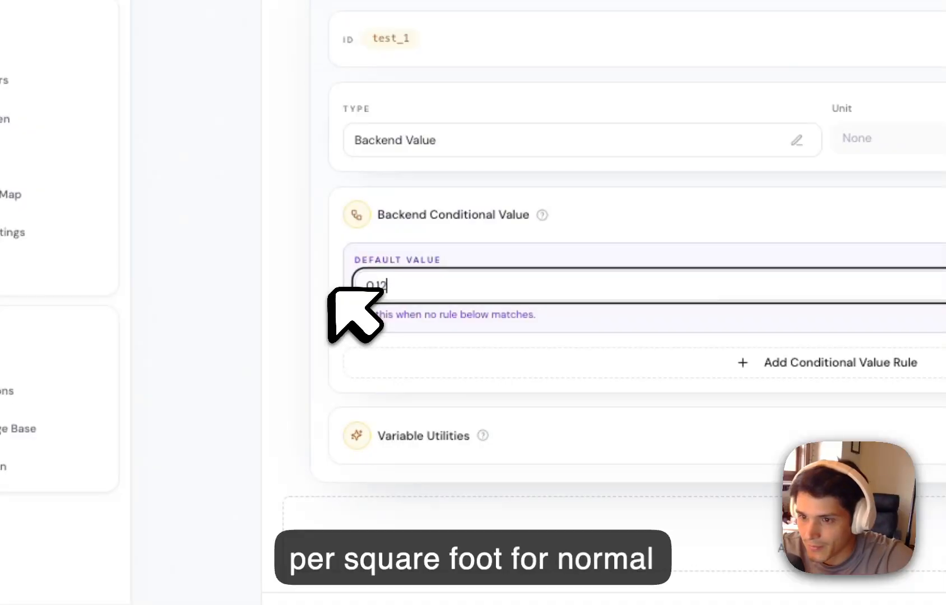
text(.12)
Add a conditional value rule to the backend variable with the condition that test is greater than 10000.
click(728, 363)
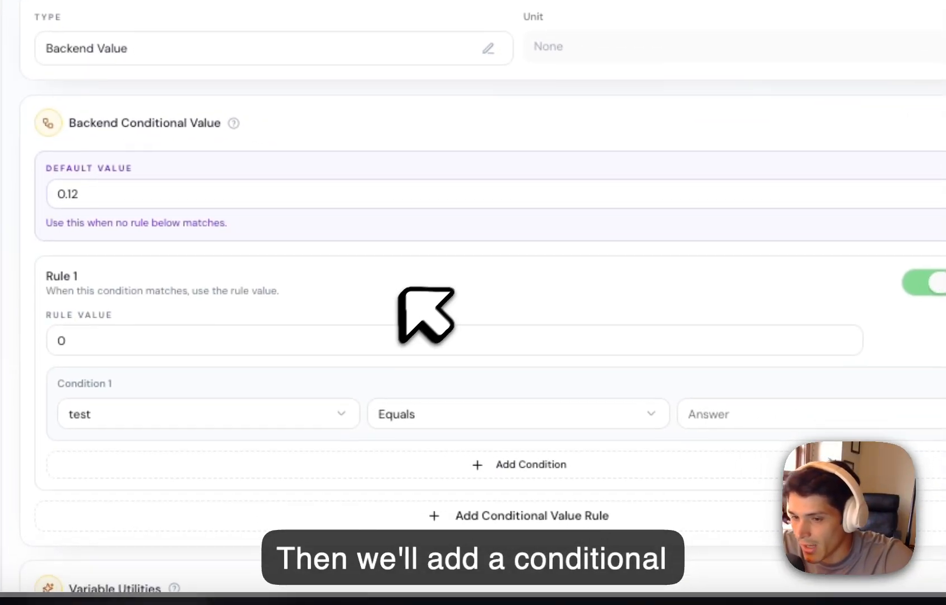
click(281, 341)
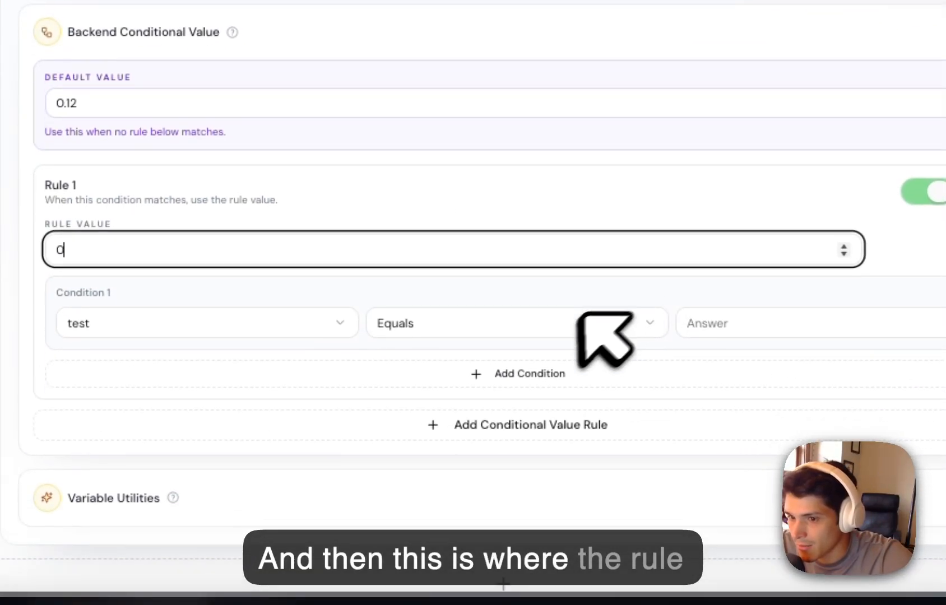
click(308, 322)
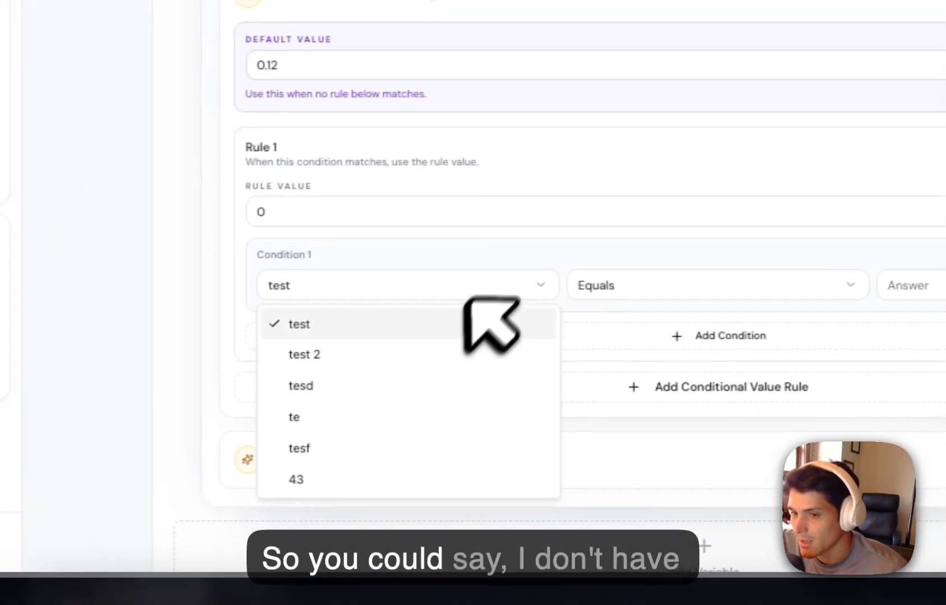
click(466, 297)
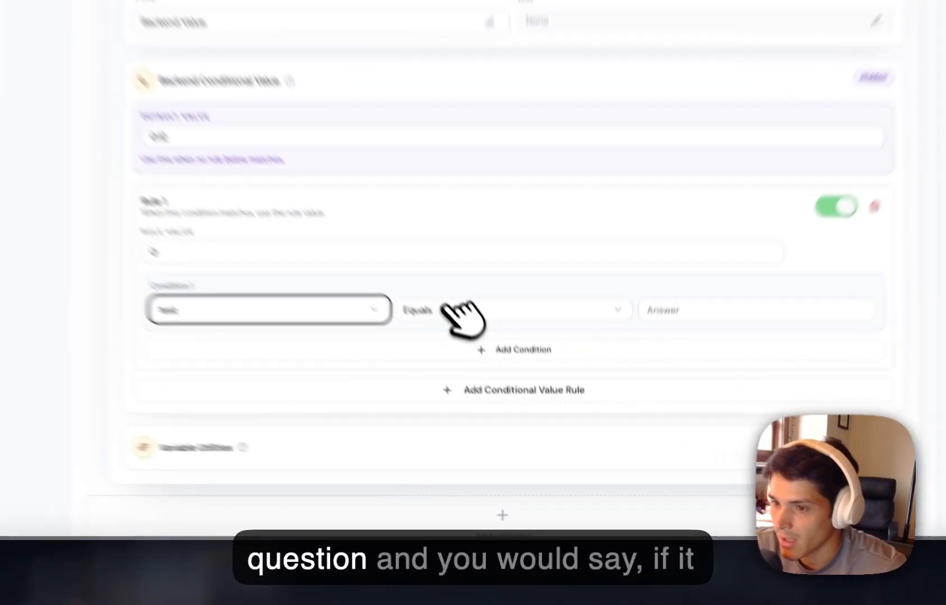
click(499, 391)
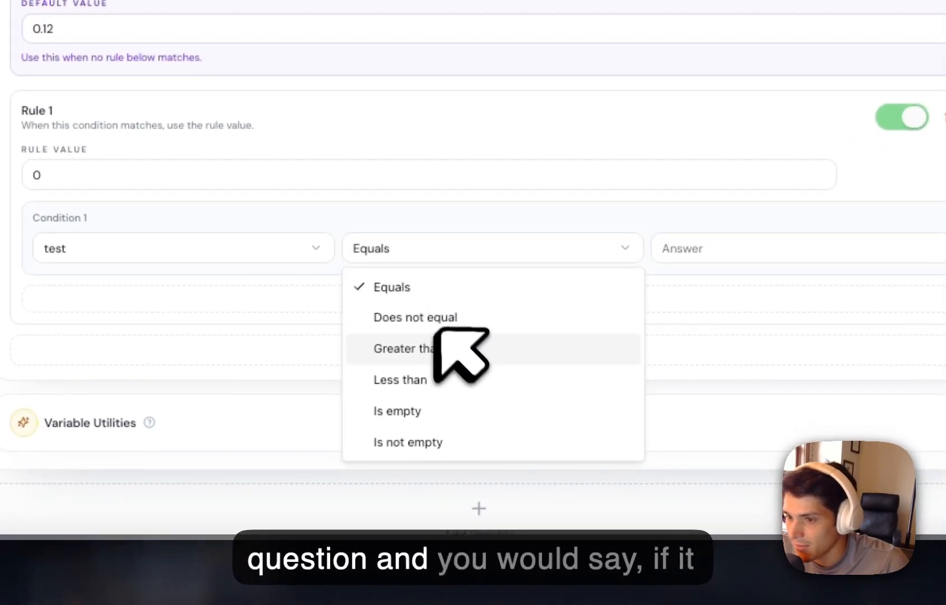
click(470, 350)
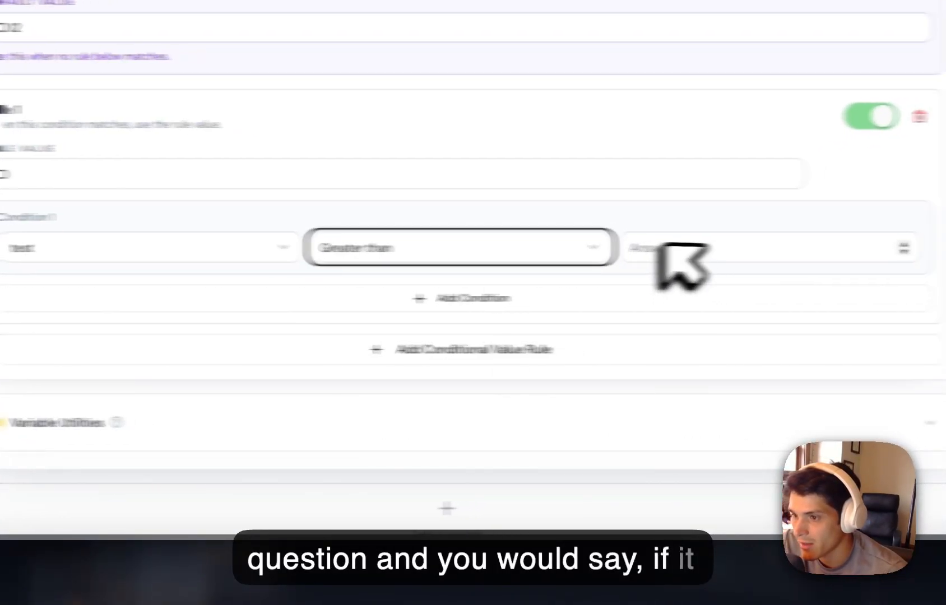
click(669, 248)
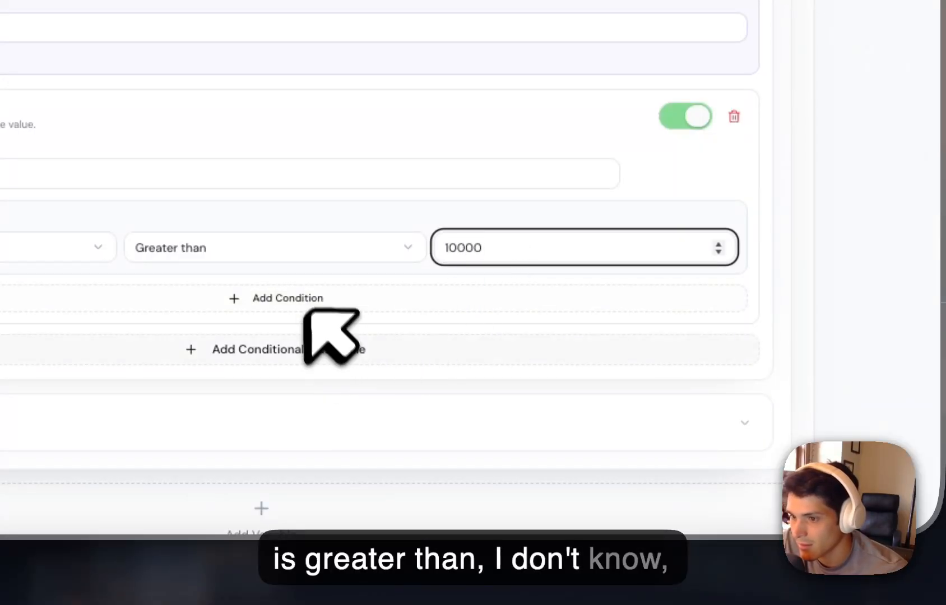
Remove the extra second condition after adding it, and set the value of Rule 1 to 0.08.
click(335, 308)
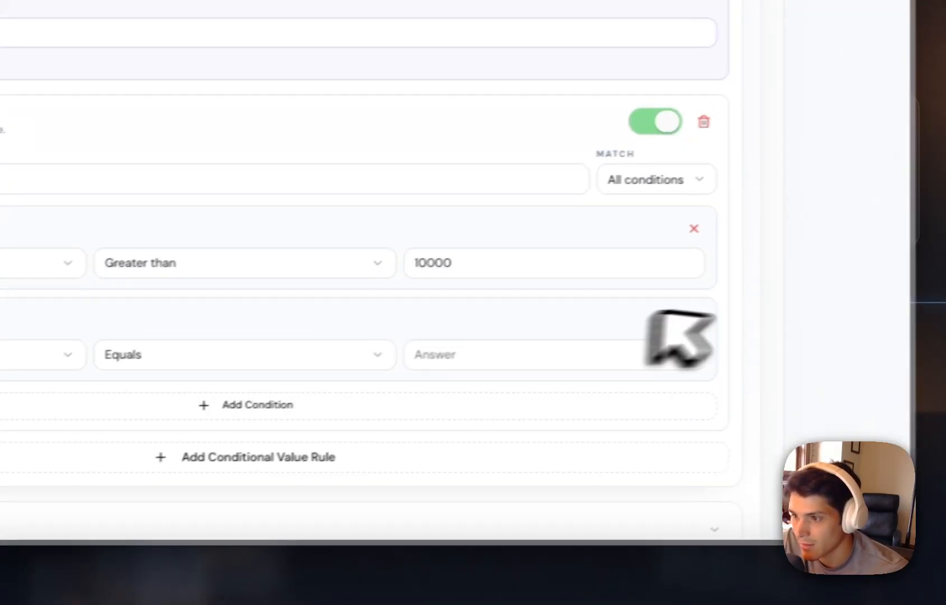
click(661, 323)
drag(120, 255, 373, 295)
text(0.08)
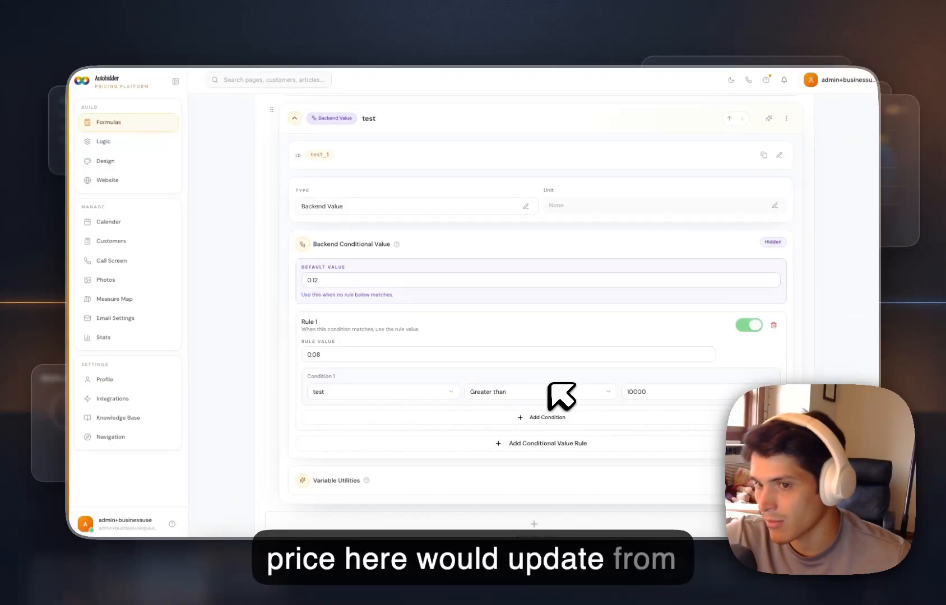
Add a Repeatable Group variable named tres to the calculator.
scroll(566, 392, down, 3)
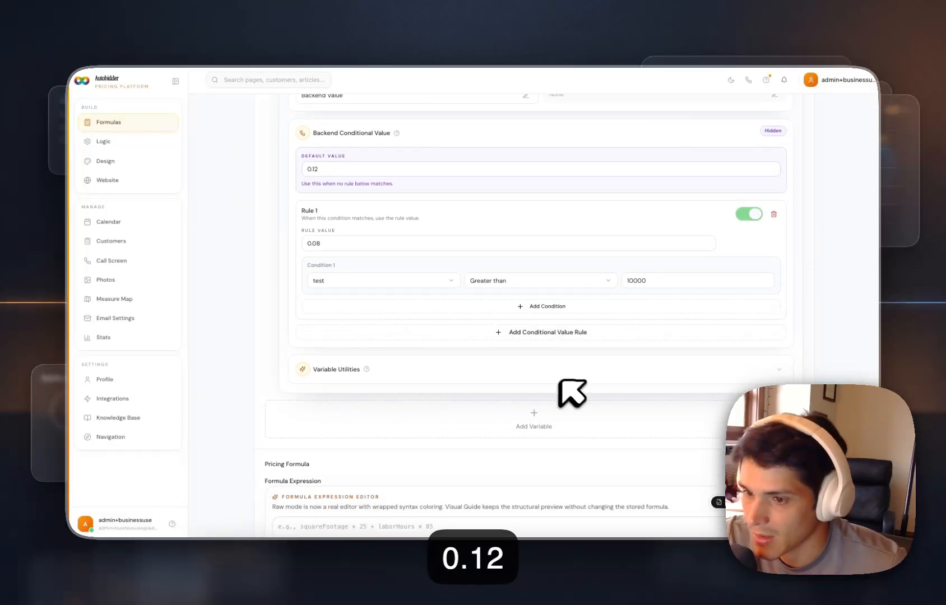
scroll(582, 395, up, 3)
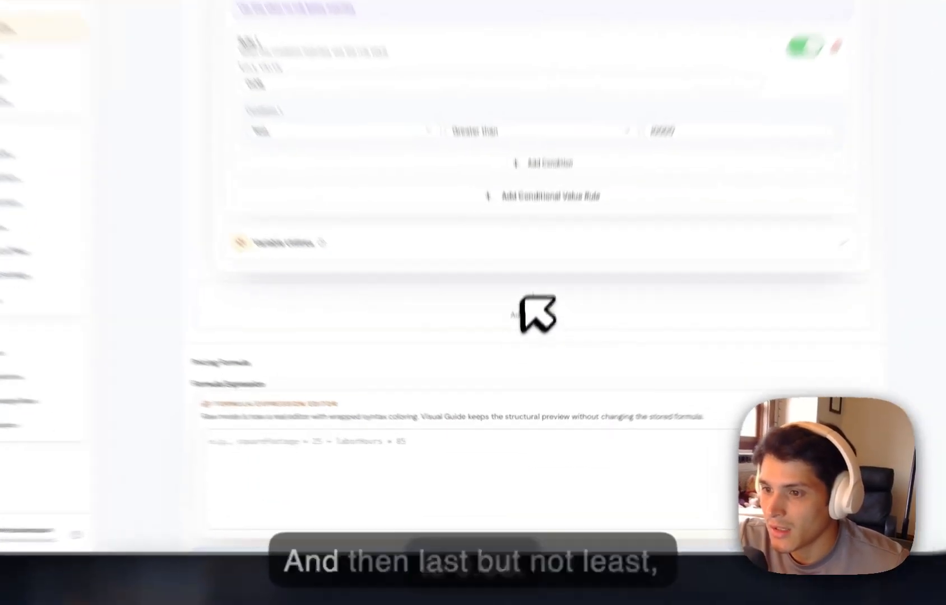
click(535, 392)
scroll(510, 193, down, 8)
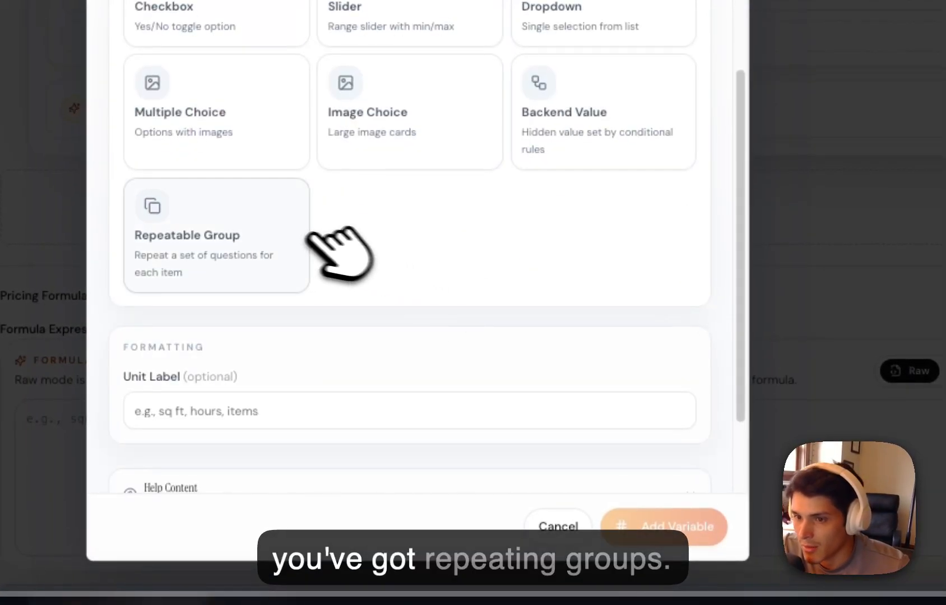
click(275, 231)
scroll(666, 437, down, 1)
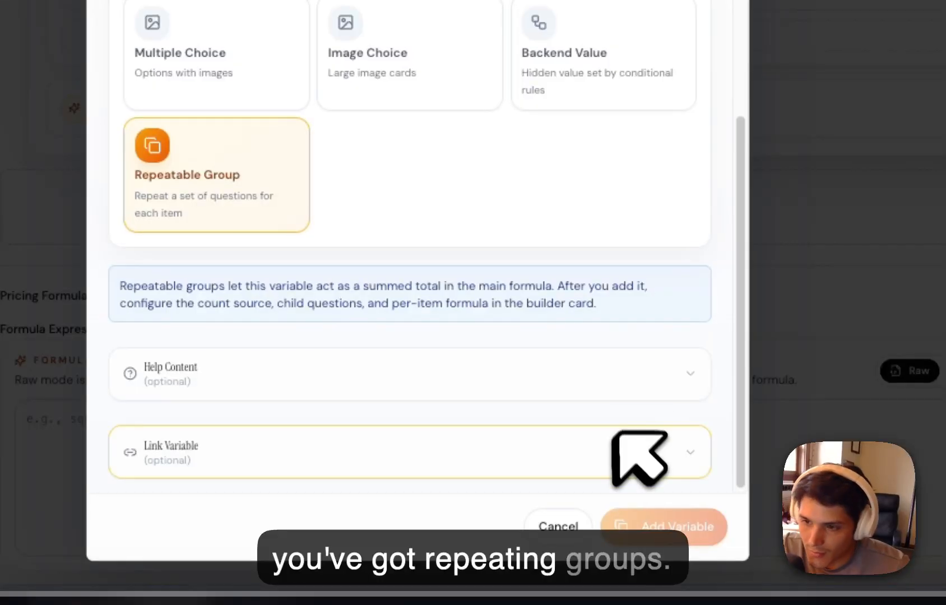
scroll(637, 454, up, 8)
click(397, 208)
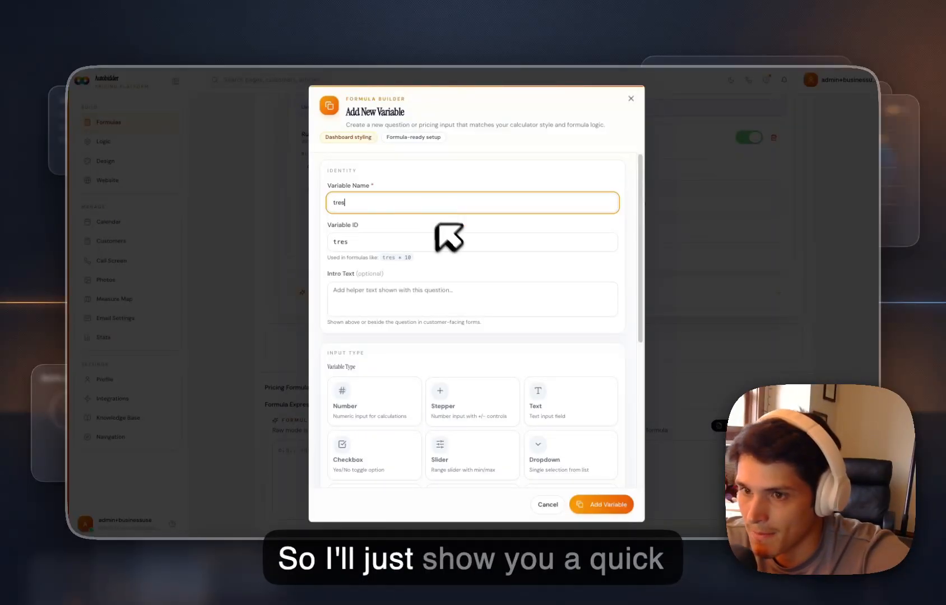
scroll(465, 249, down, 5)
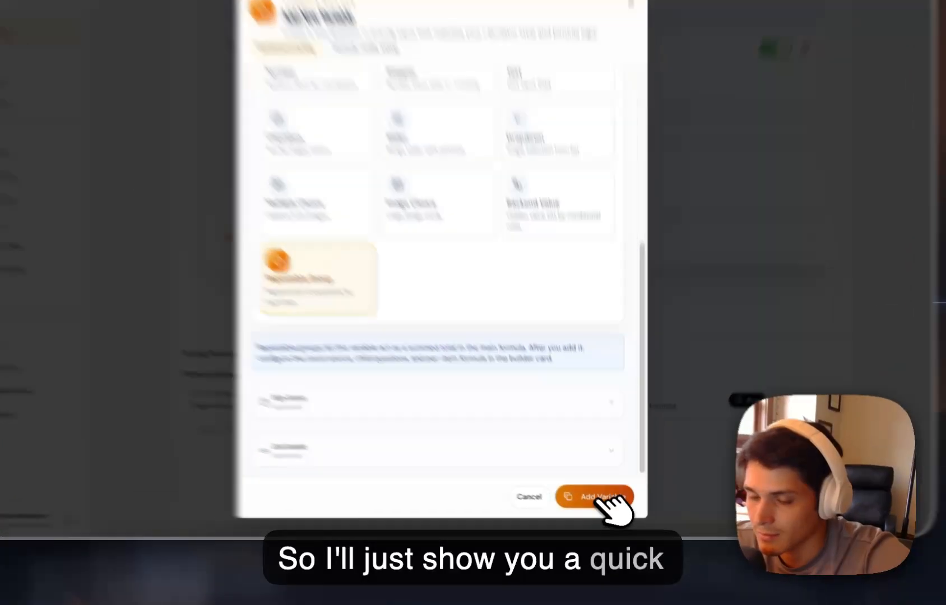
click(601, 504)
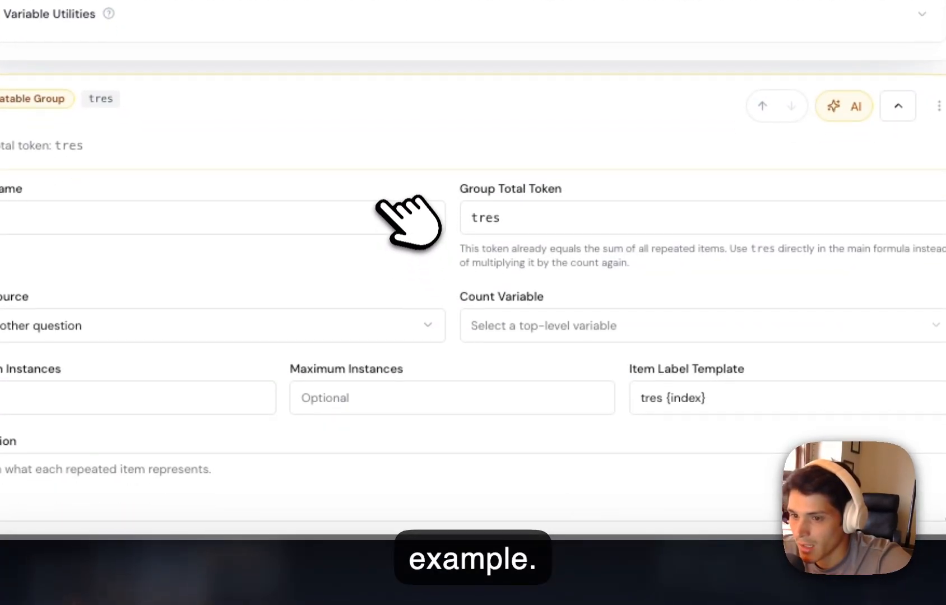
Set the count variable of the tres group to test (test), keeping another question as the count source.
click(558, 317)
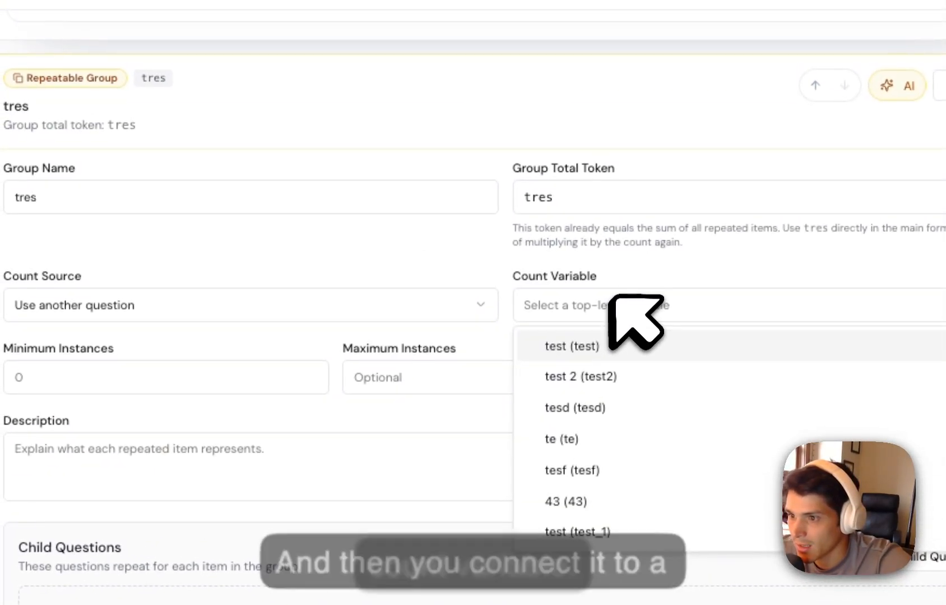
click(606, 339)
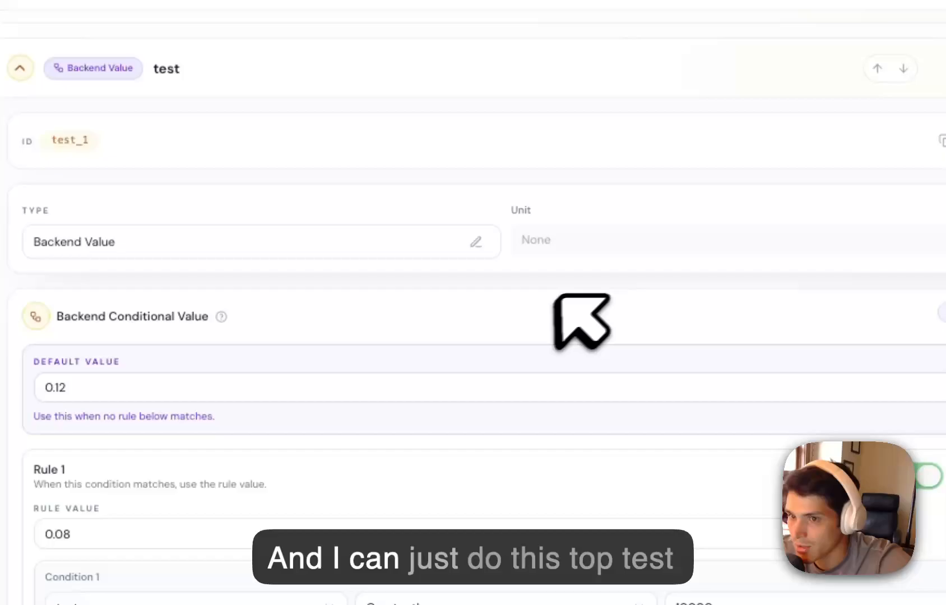
scroll(580, 321, up, 15)
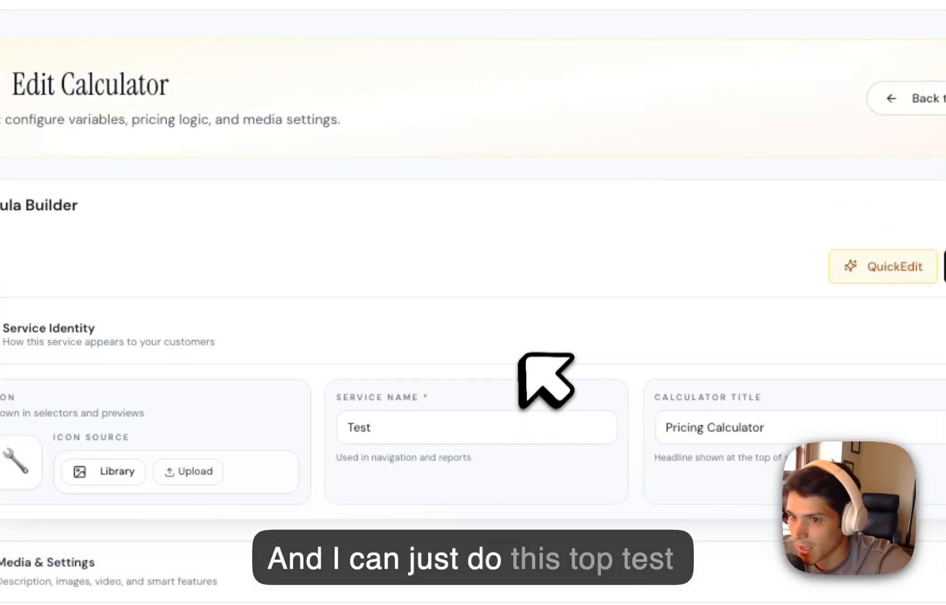
scroll(521, 358, down, 20)
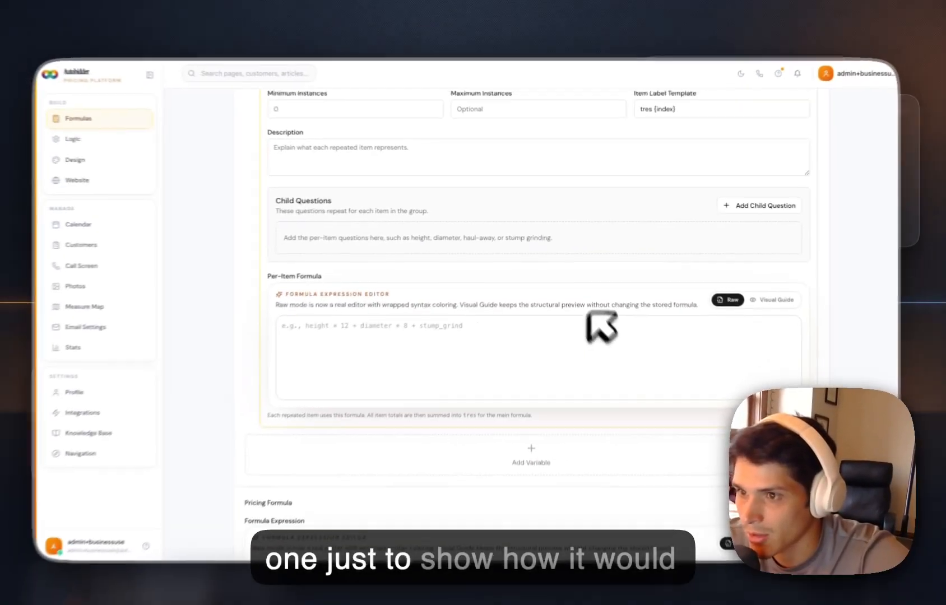
Examine the count source options of the tres group, leaving Use another question selected.
scroll(601, 326, up, 5)
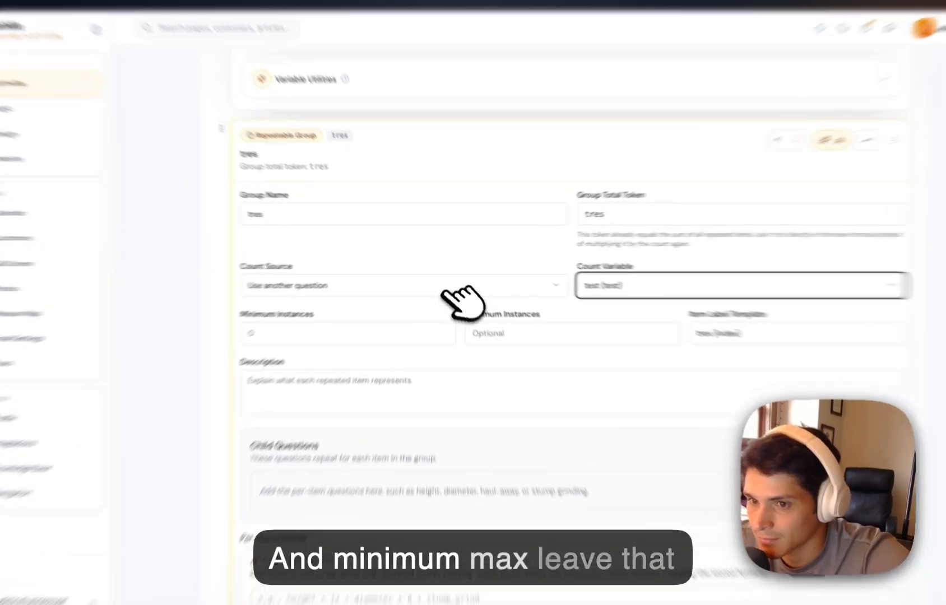
click(445, 277)
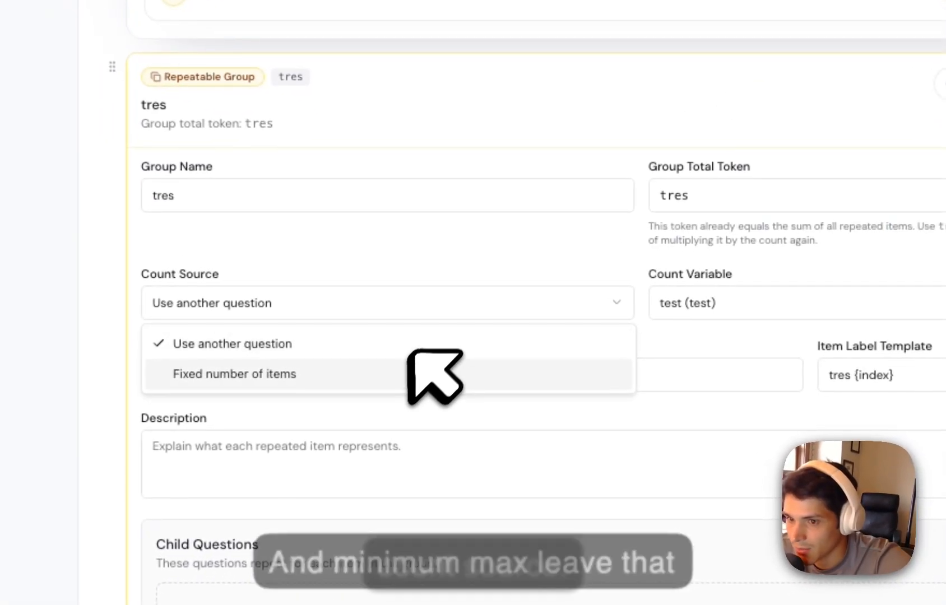
click(335, 302)
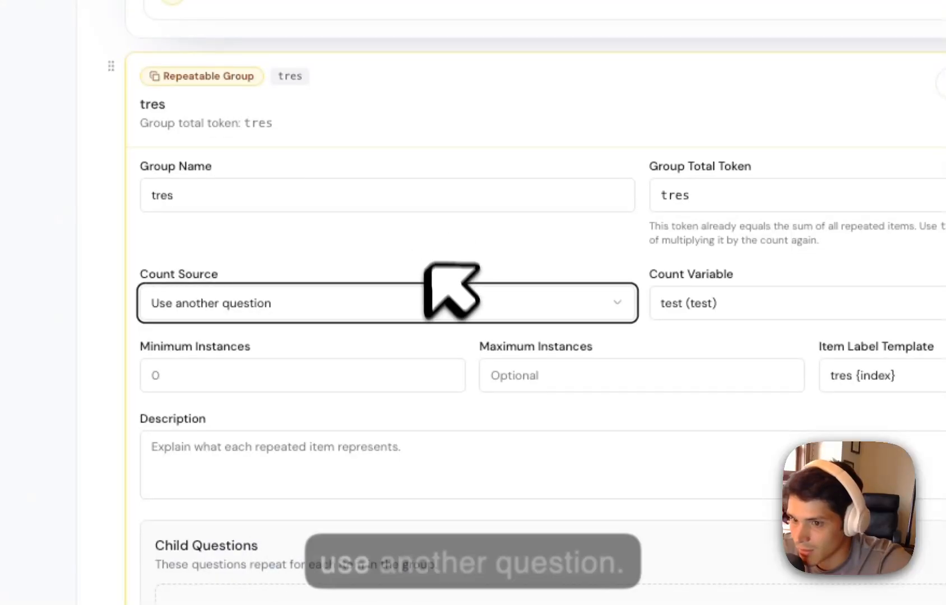
scroll(427, 268, down, 5)
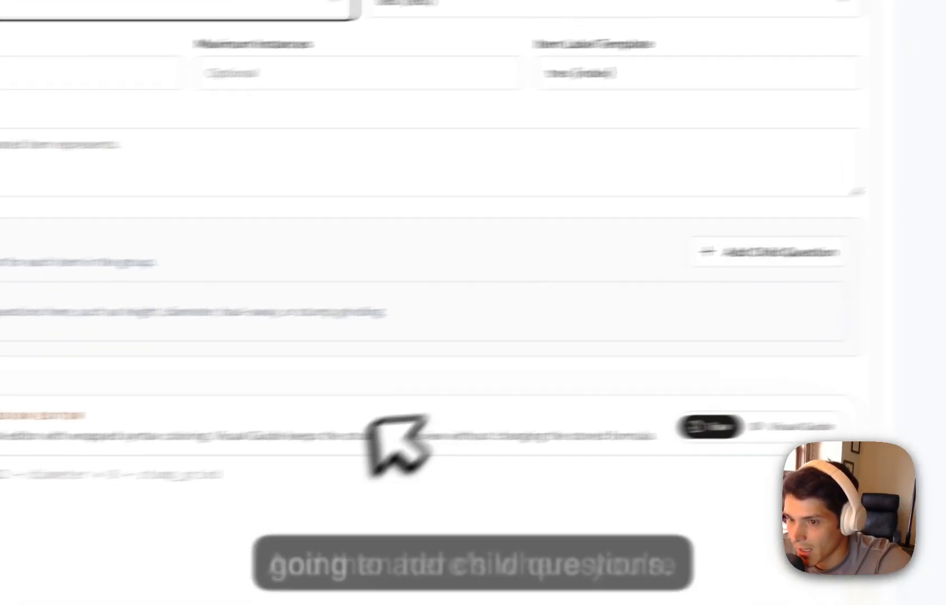
click(280, 474)
click(168, 336)
click(350, 178)
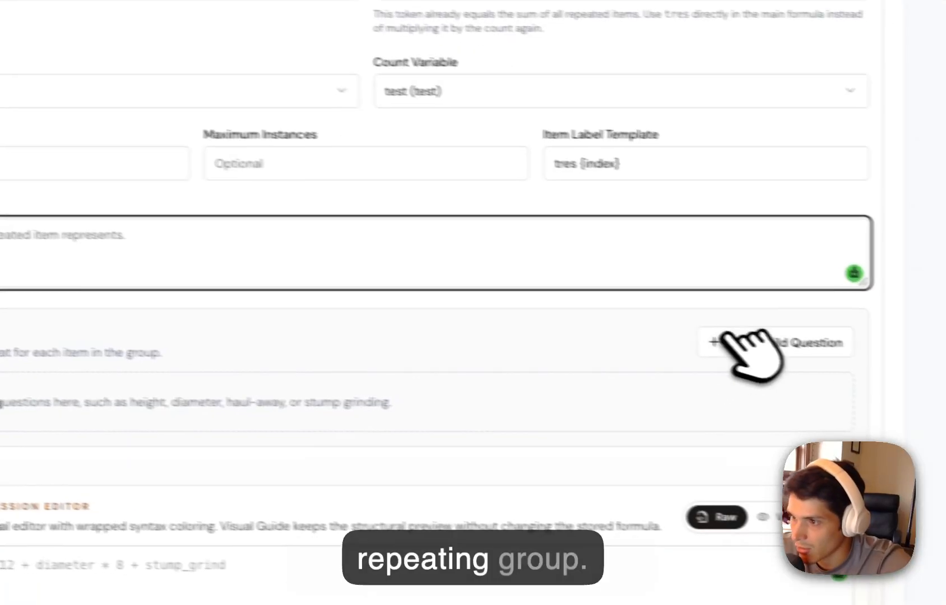
Add a Number child question named height with the unit label ft to the tres group.
click(776, 349)
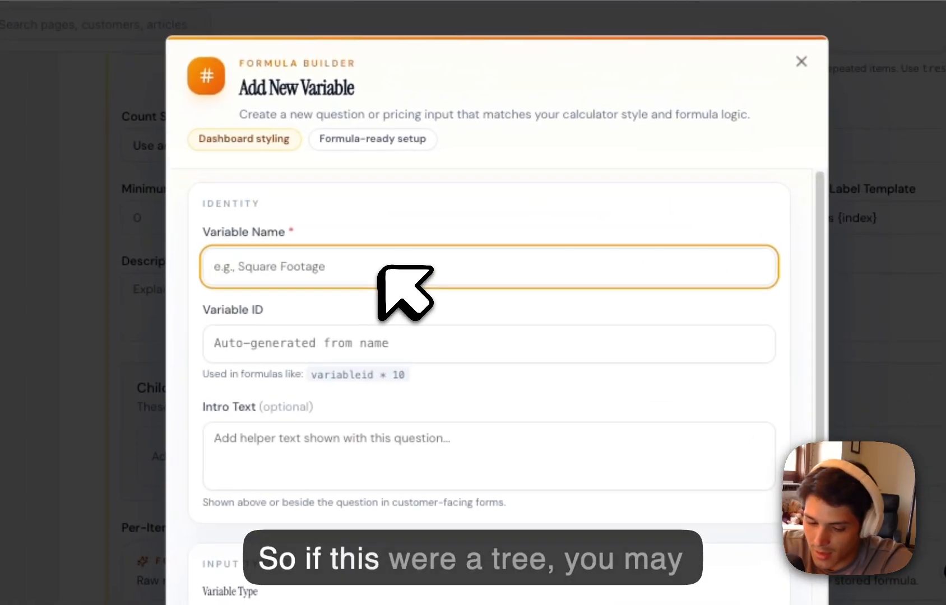
text(height)
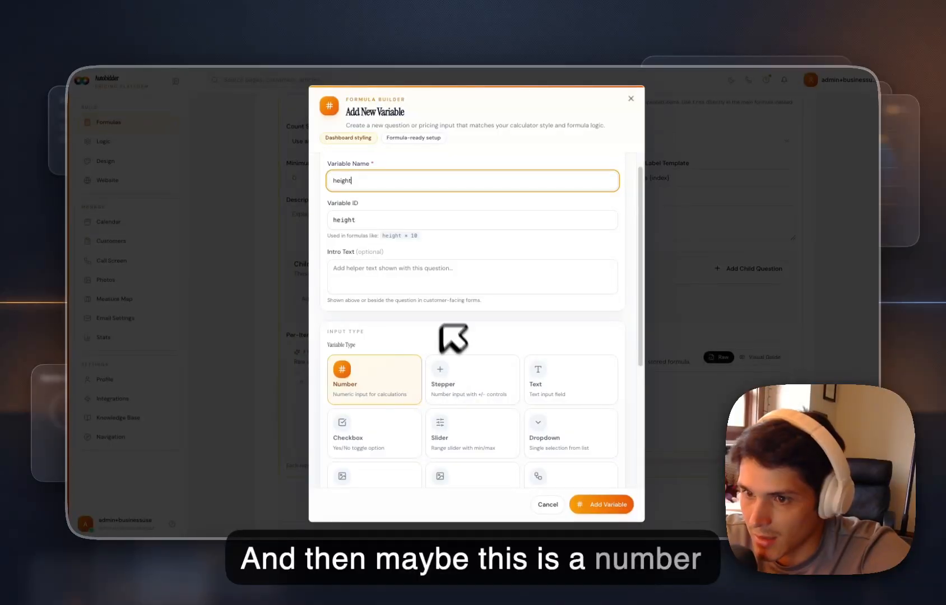
scroll(401, 264, down, 4)
click(400, 384)
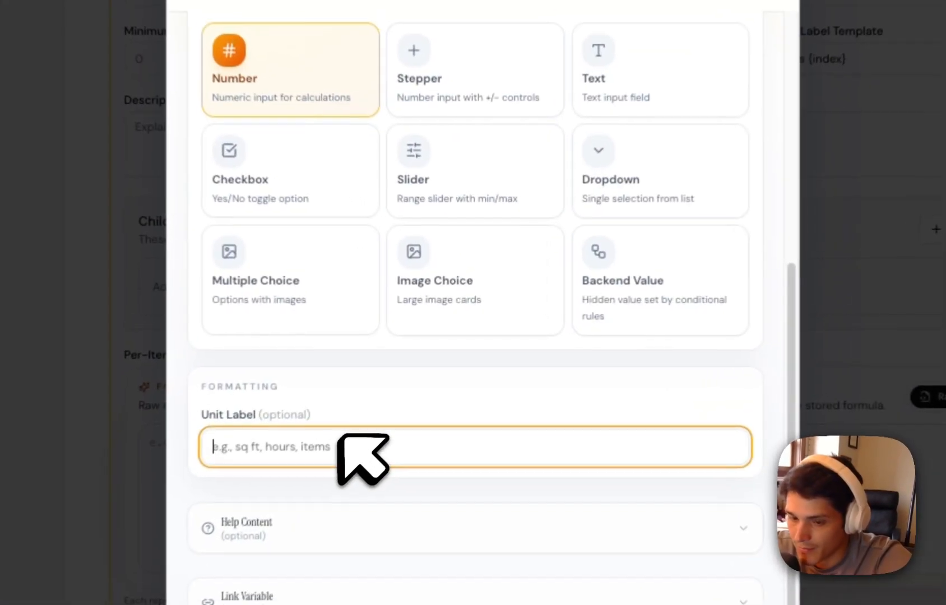
text(ft)
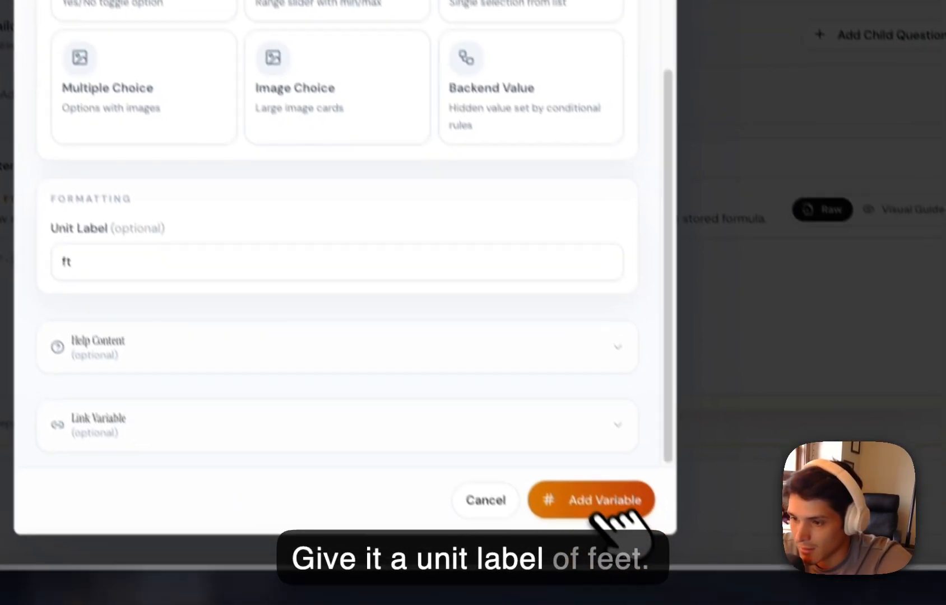
click(600, 493)
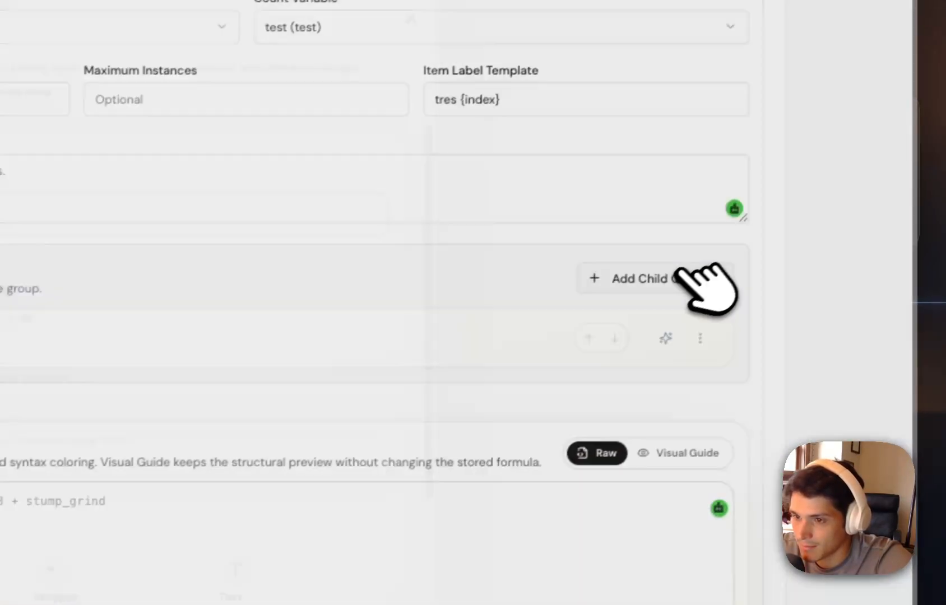
Add a second Number child question named circumfrece to the tres group, without a unit label.
click(810, 207)
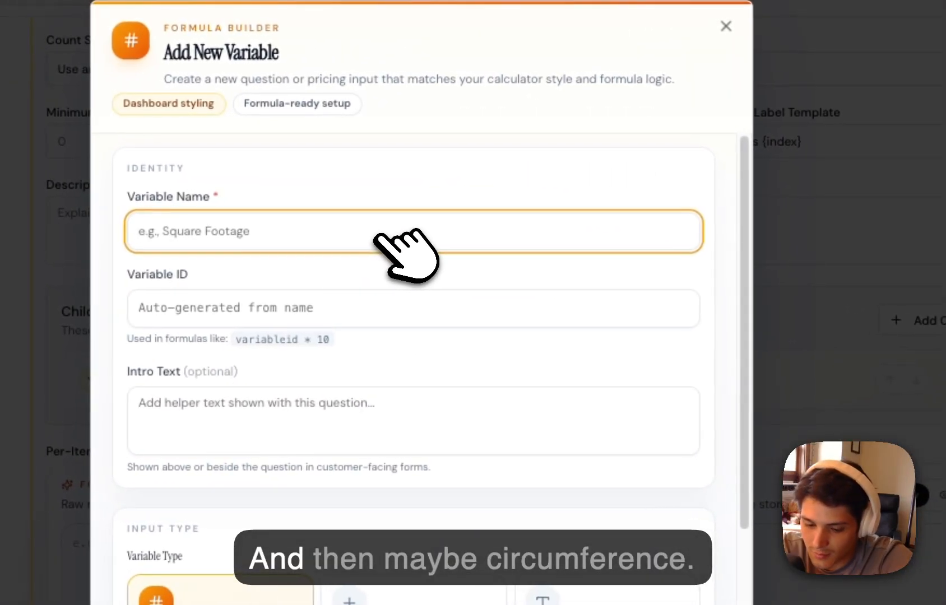
text(circ)
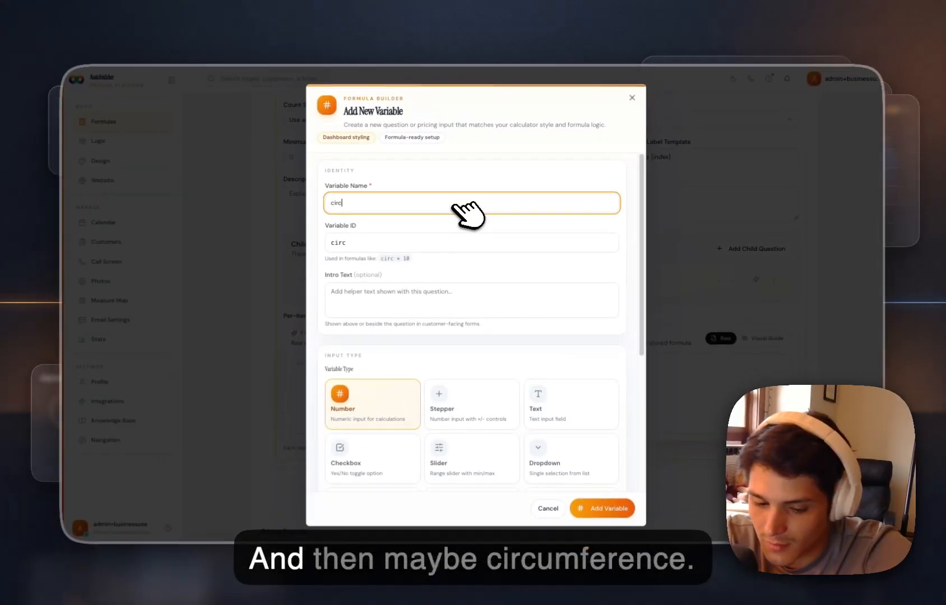
text(umfren)
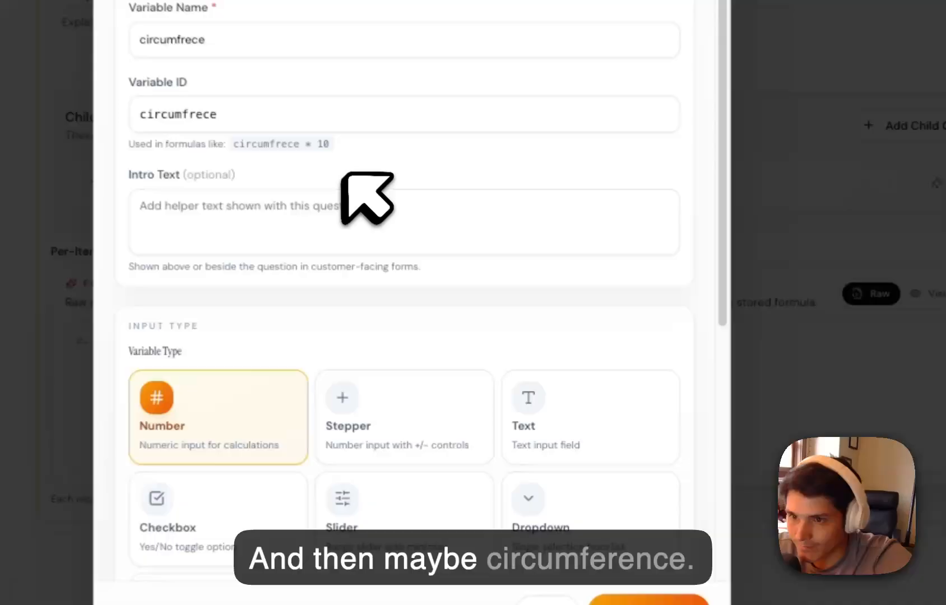
scroll(465, 306, down, 3)
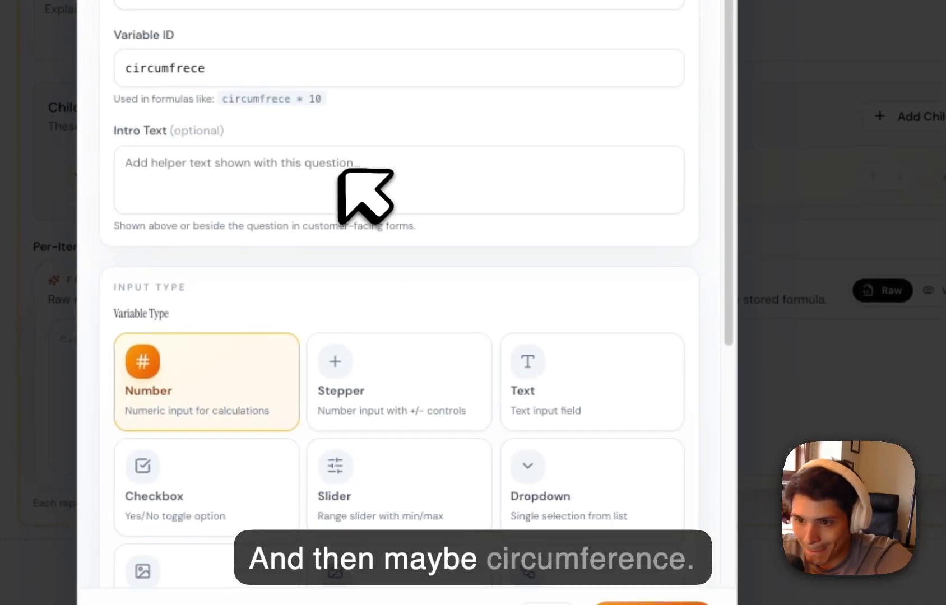
scroll(490, 370, down, 6)
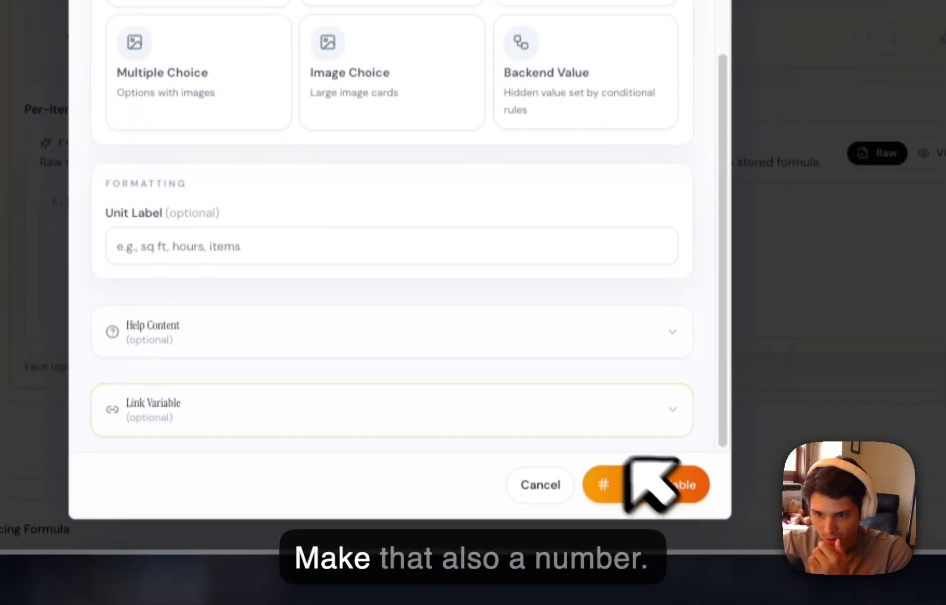
click(442, 233)
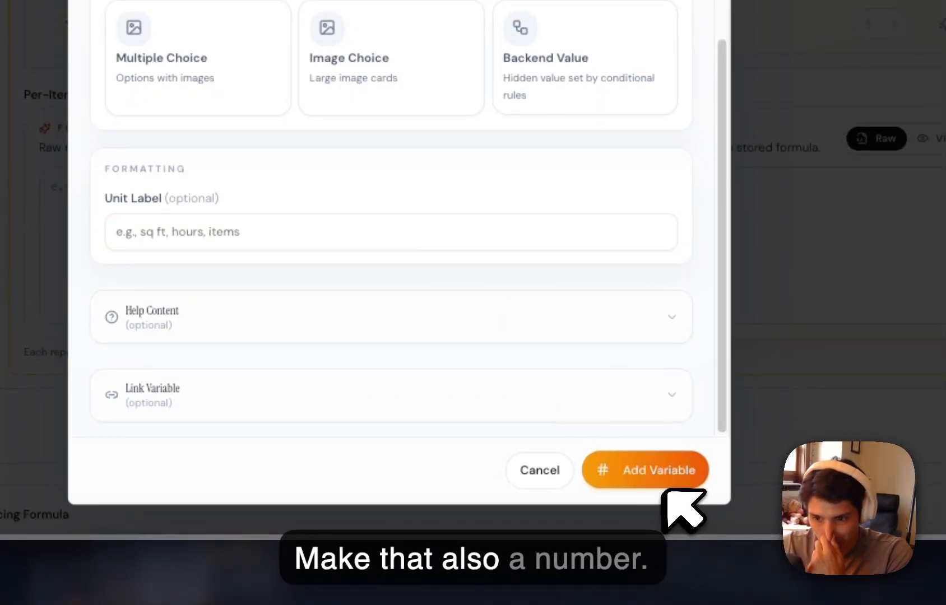
click(672, 475)
Expand the two child questions and set the group's per-item formula to height* circumfrece.
click(297, 242)
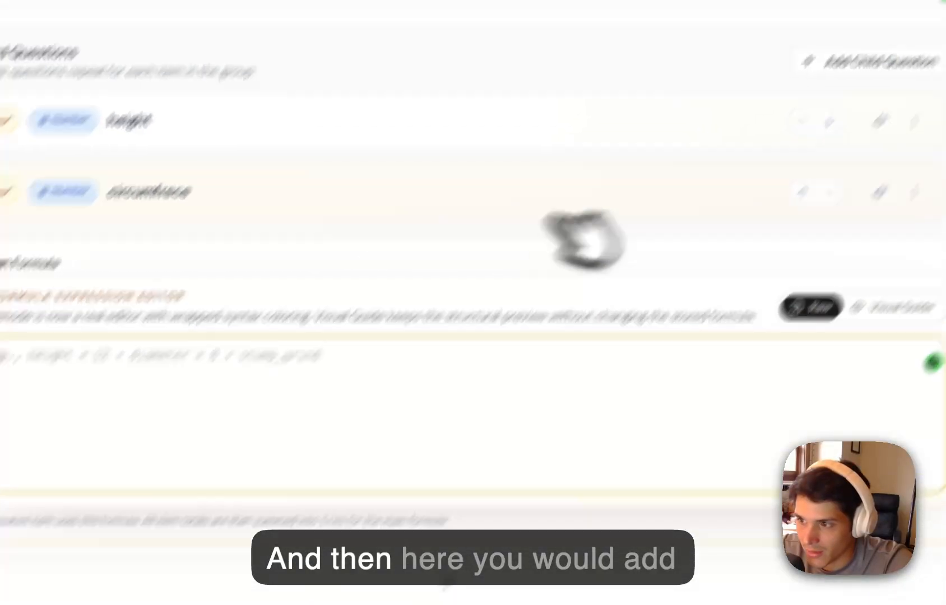
click(230, 183)
click(193, 134)
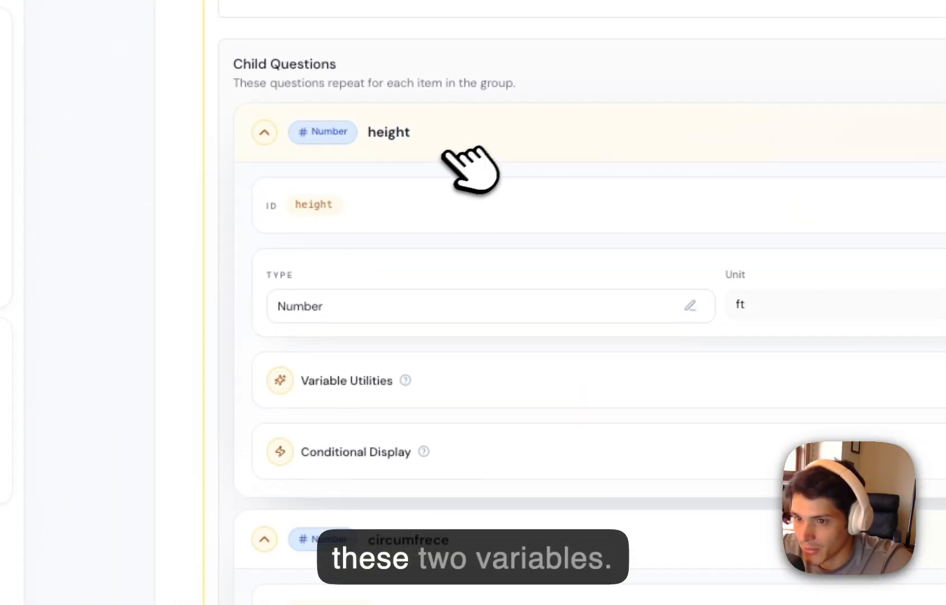
scroll(321, 336, down, 10)
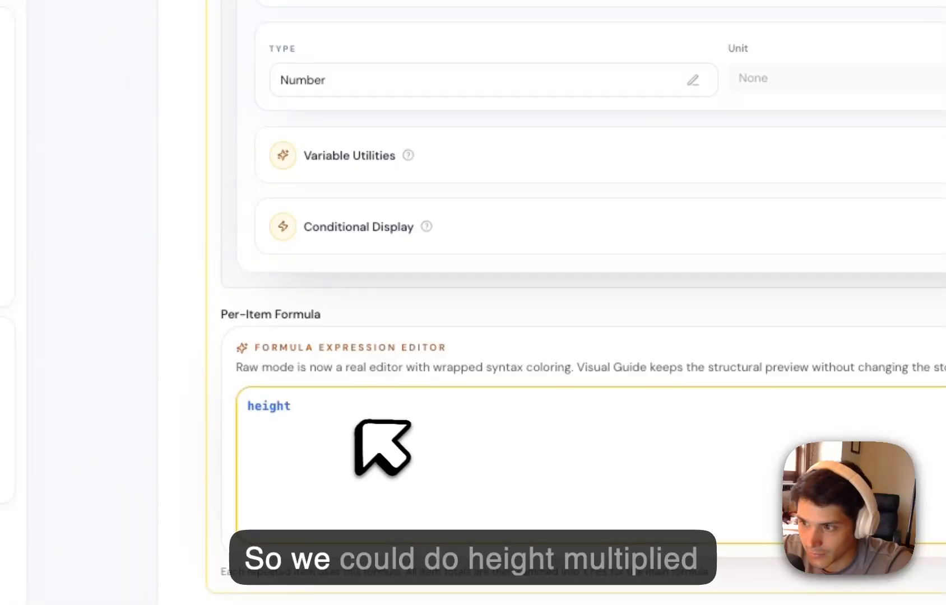
key(BackSpace)
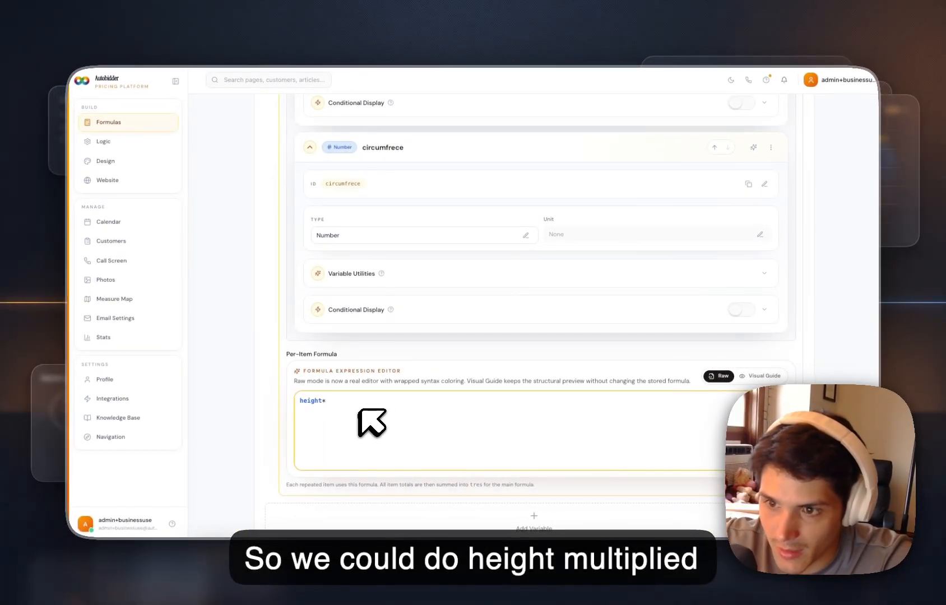
text(*)
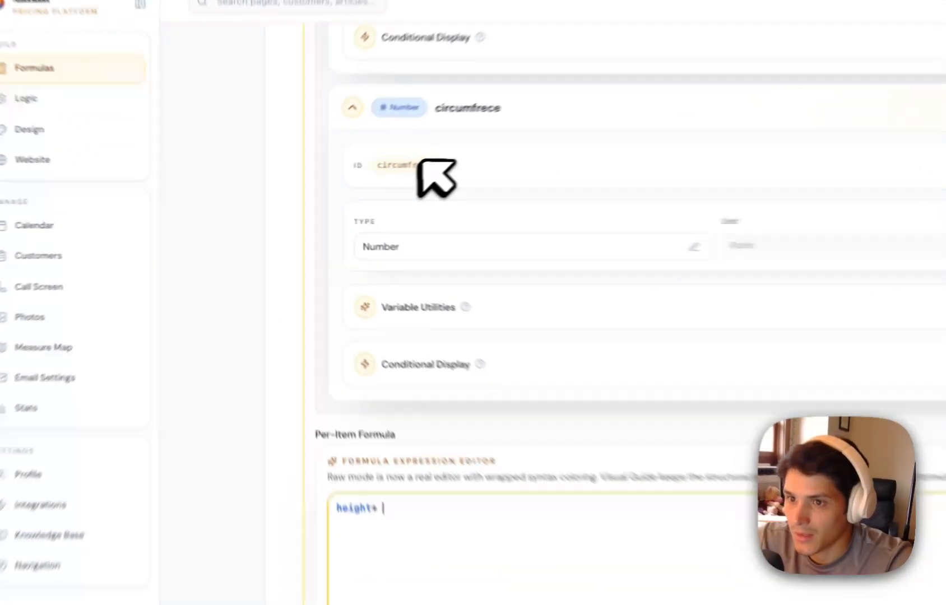
double_click(350, 184)
click(341, 400)
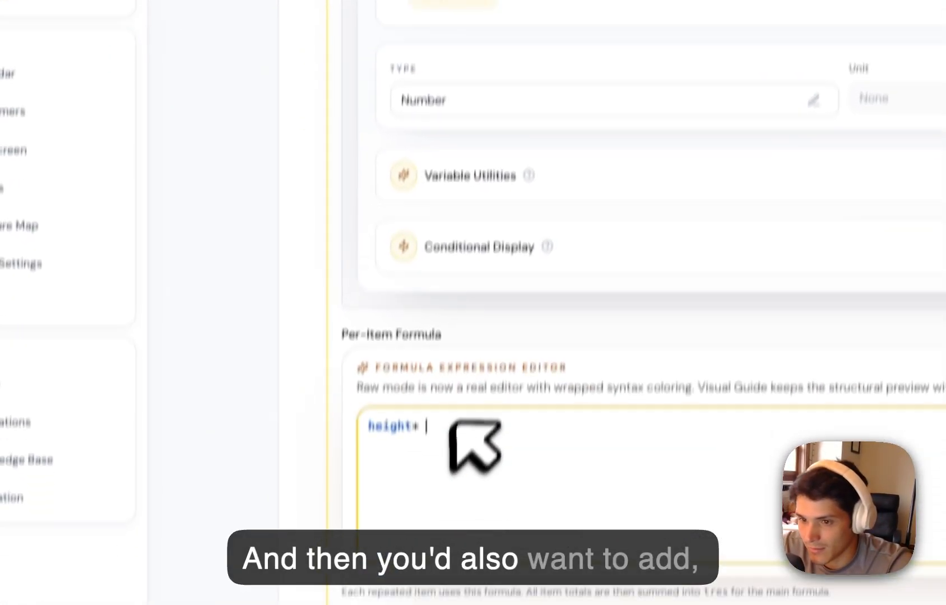
key(super+v)
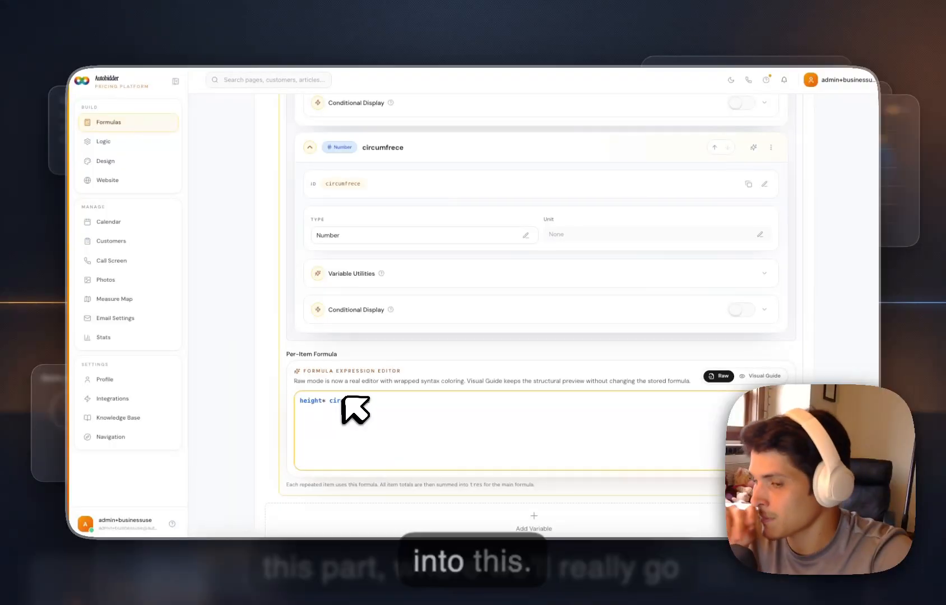
Save the calculator and open the Test service's configuration in the Call Screen.
scroll(528, 386, down, 3)
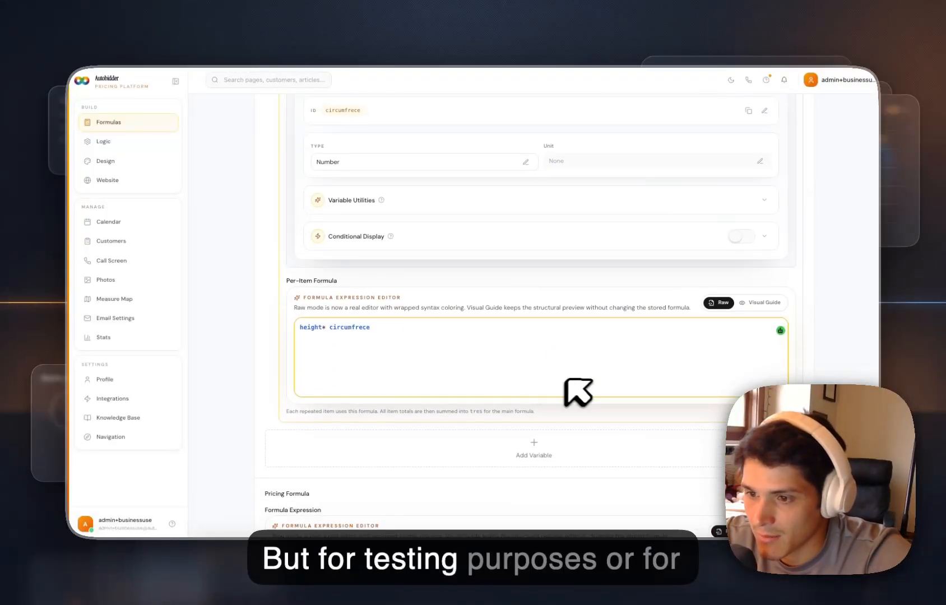
scroll(645, 392, up, 15)
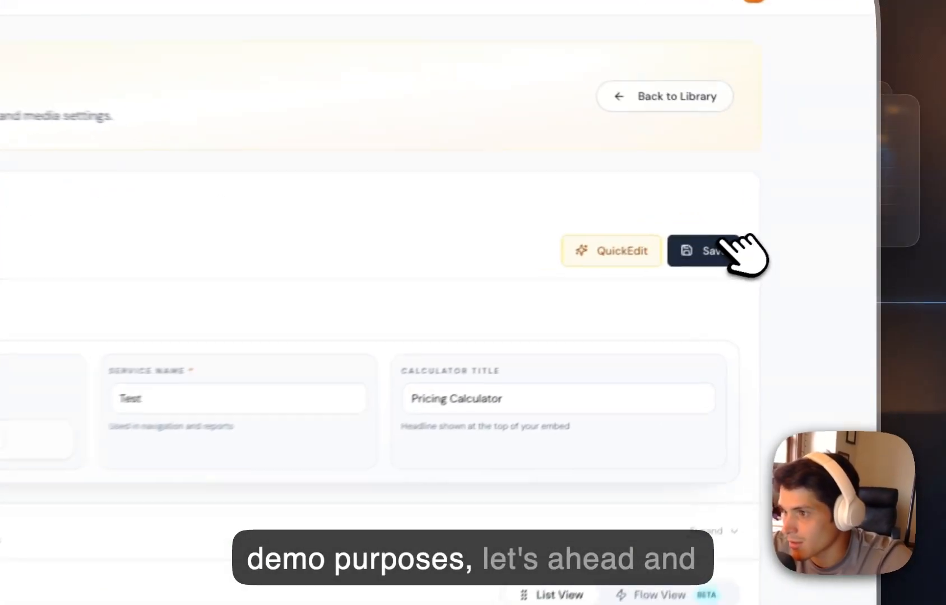
click(784, 224)
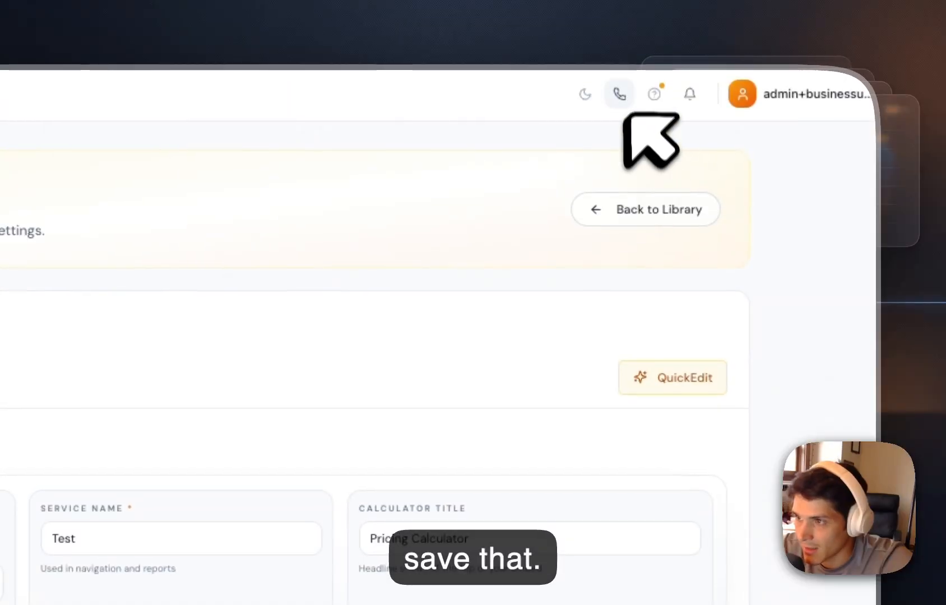
click(619, 93)
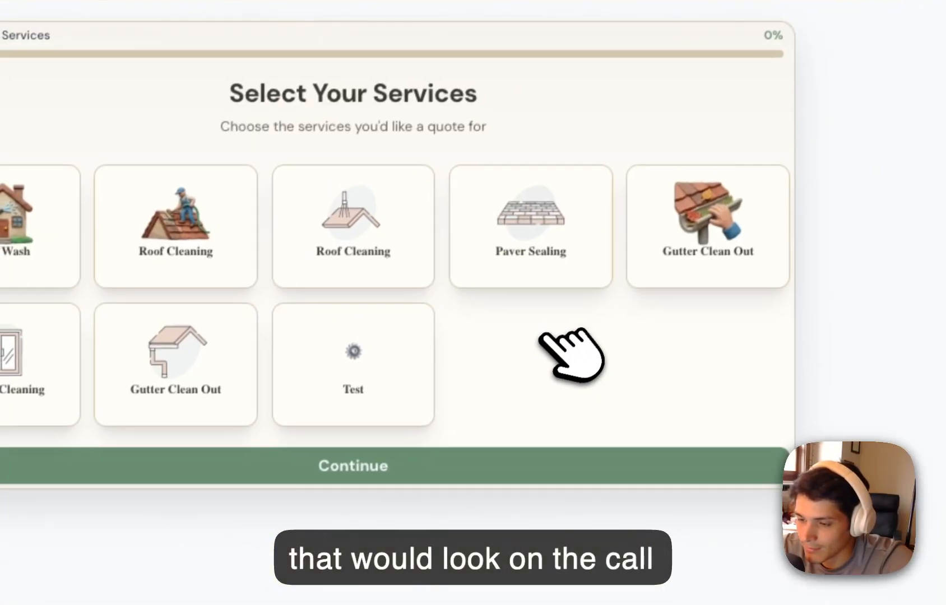
click(386, 348)
click(392, 458)
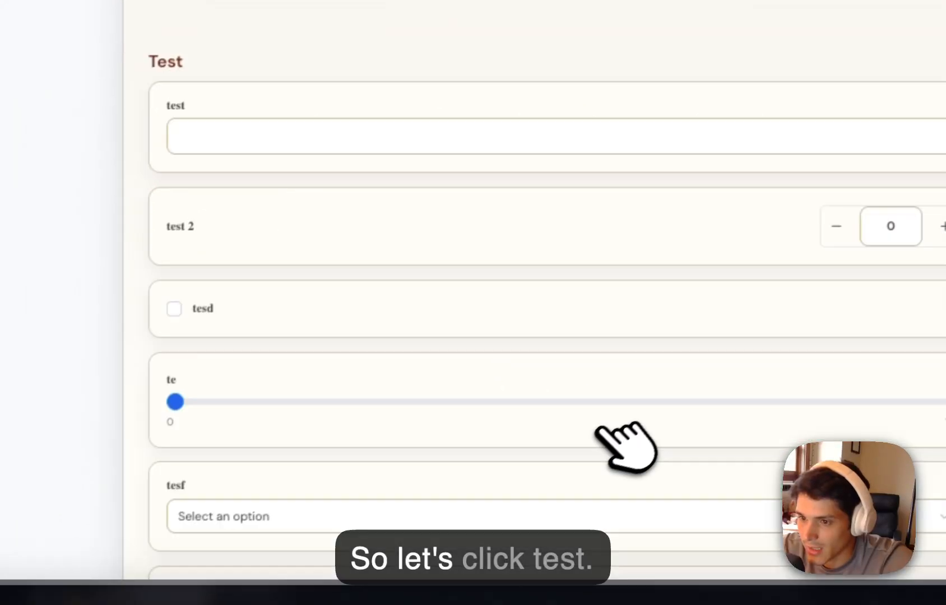
Enter 5 for the test question and examine the repeated height and circumfrece questions in the tres group.
scroll(616, 252, down, 5)
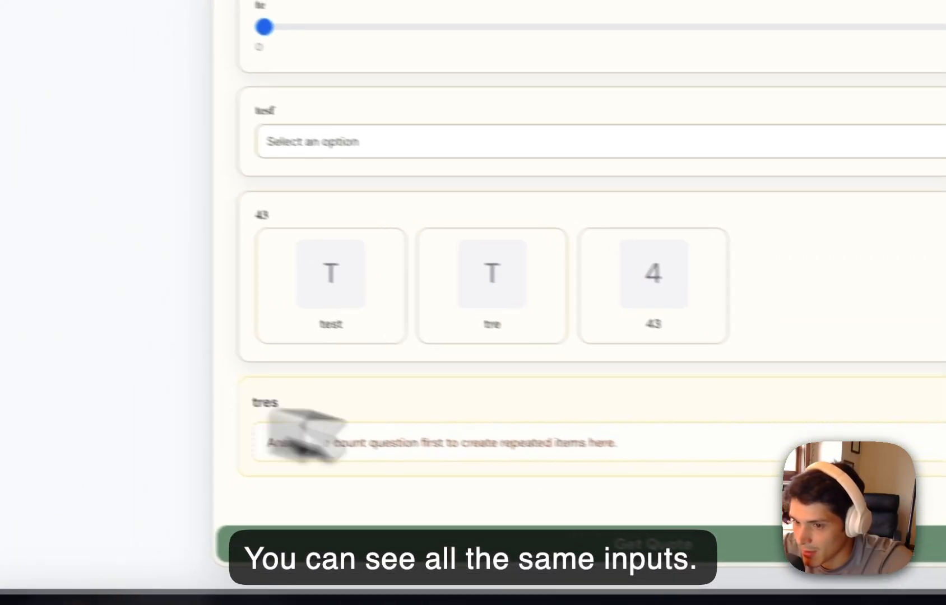
scroll(615, 420, up, 4)
click(437, 140)
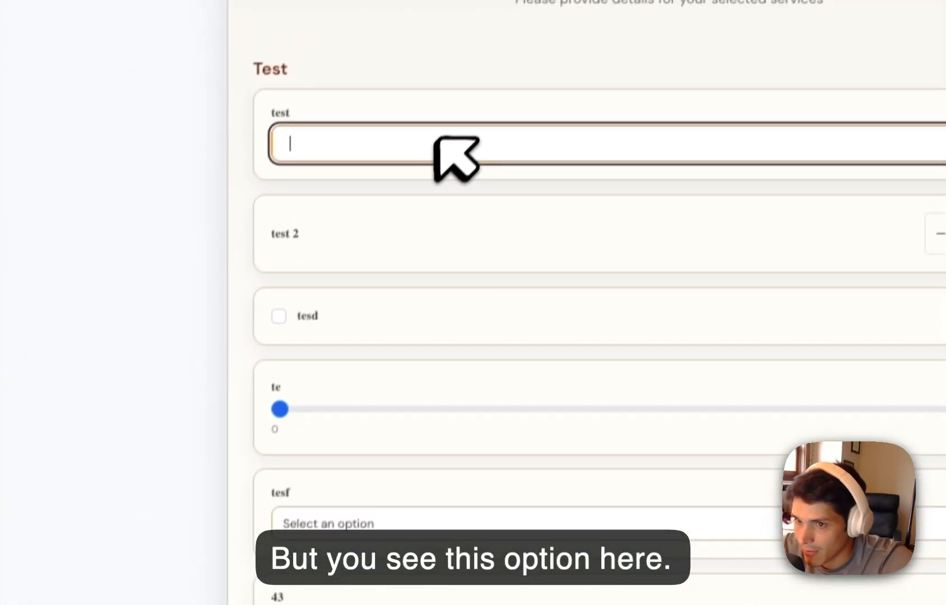
text(5)
scroll(574, 261, down, 15)
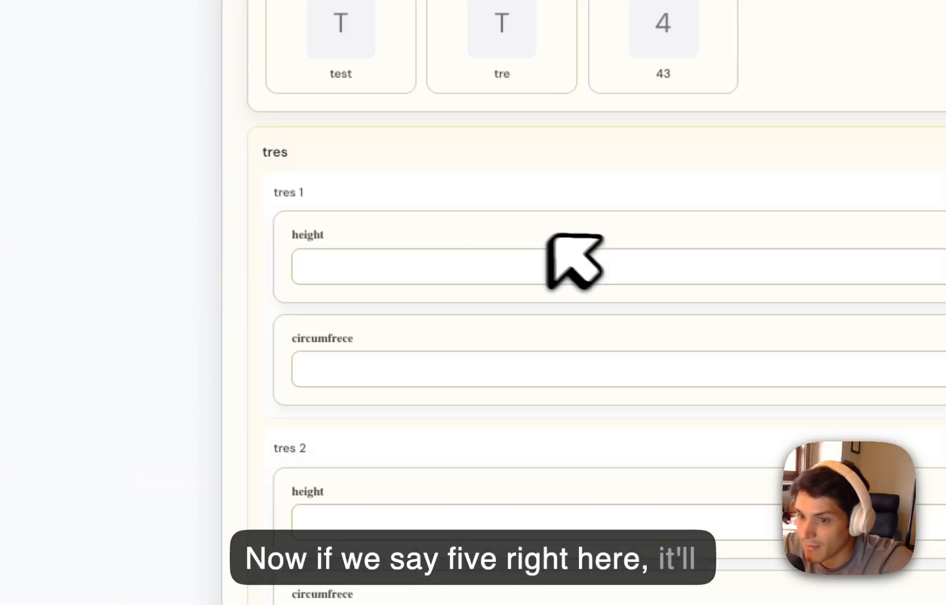
scroll(456, 350, up, 5)
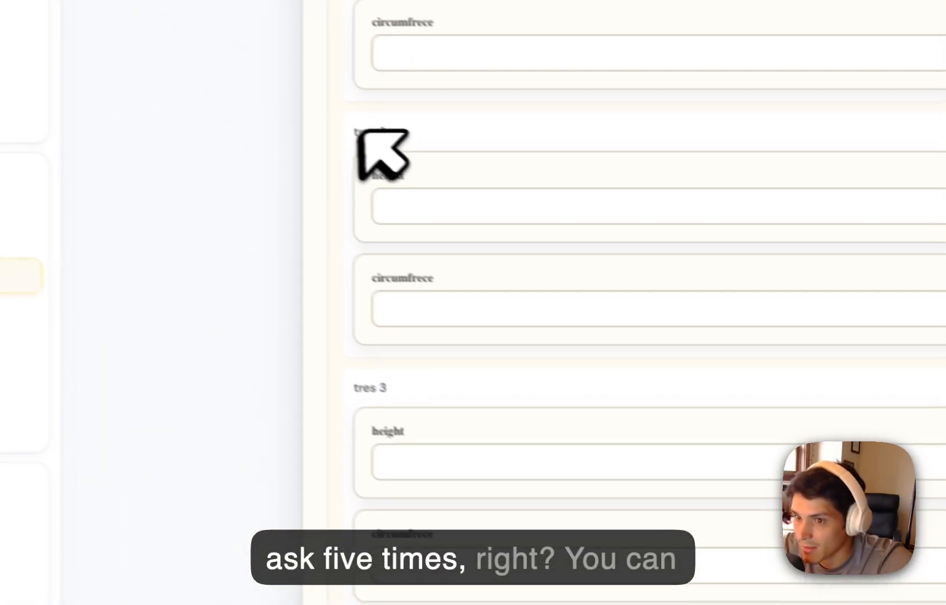
scroll(375, 129, up, 5)
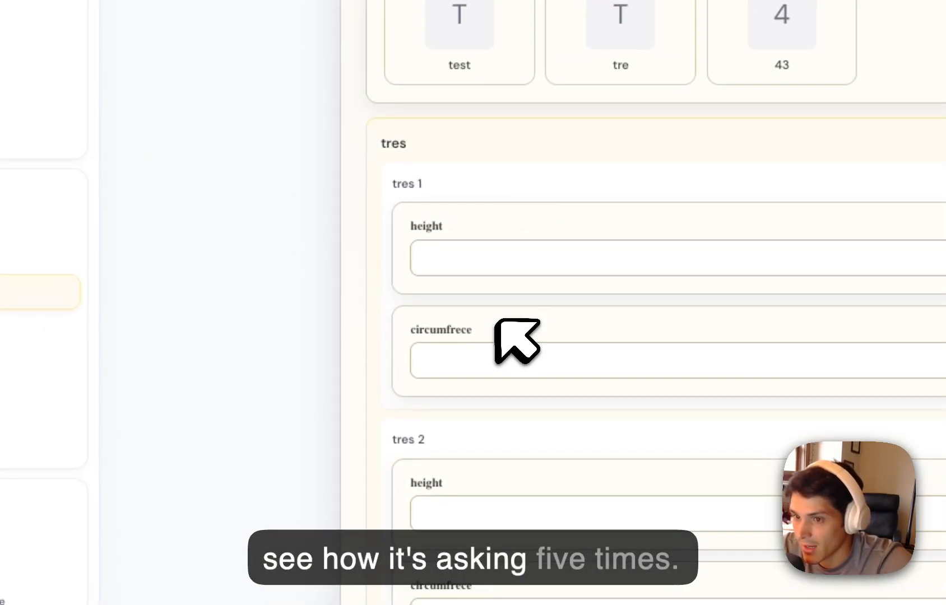
click(488, 367)
Change the test question's value to 2 and check the repeated tres items.
scroll(580, 327, up, 10)
click(416, 393)
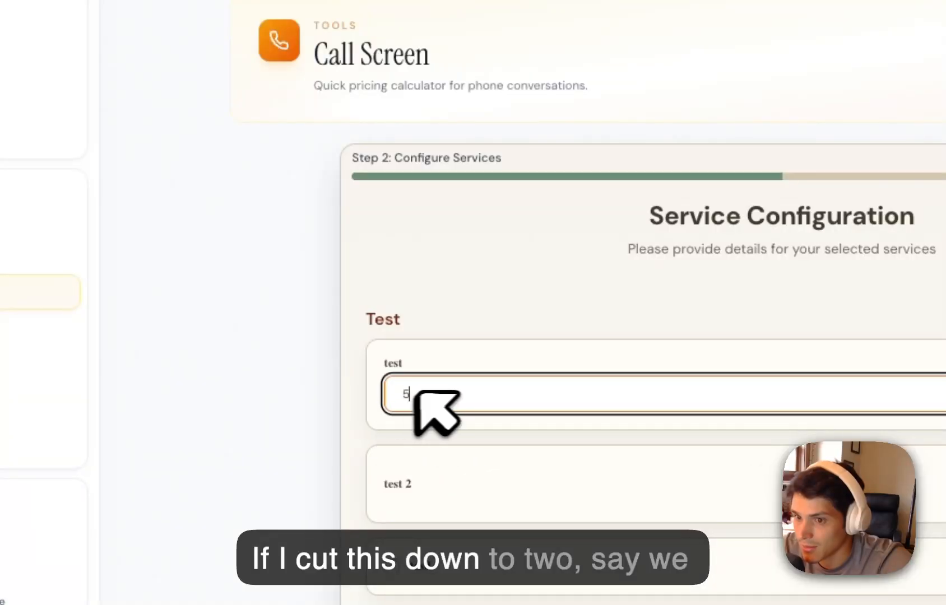
text(2)
click(560, 348)
scroll(581, 363, down, 10)
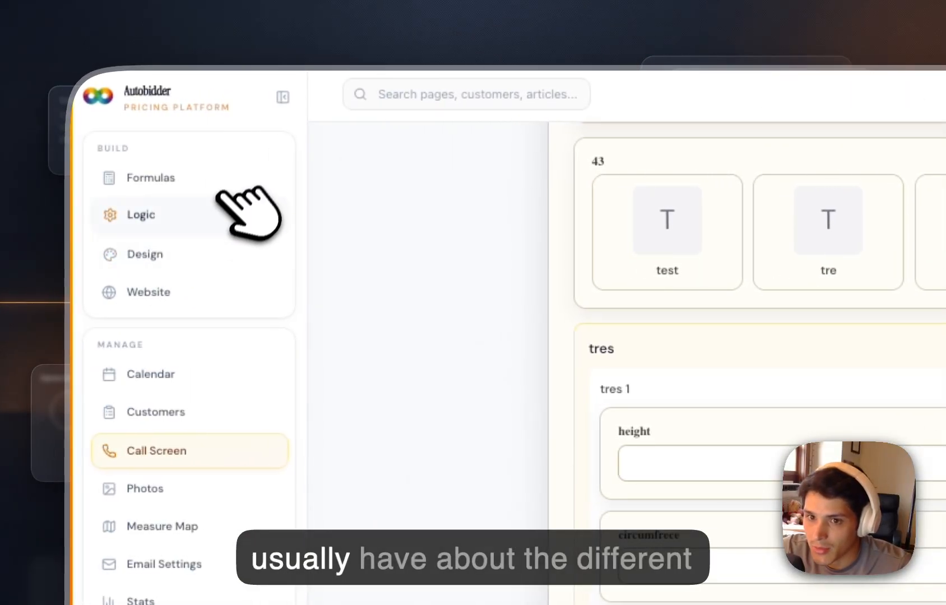
Reopen the Test calculator from the formula library and review its variables, tres group and pricing formula section.
click(200, 180)
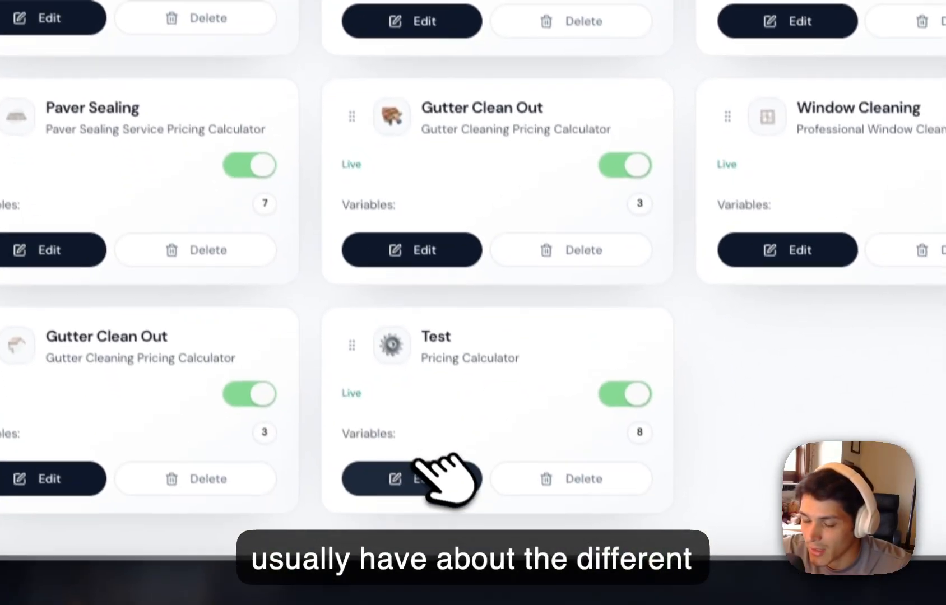
click(433, 469)
scroll(435, 328, down, 5)
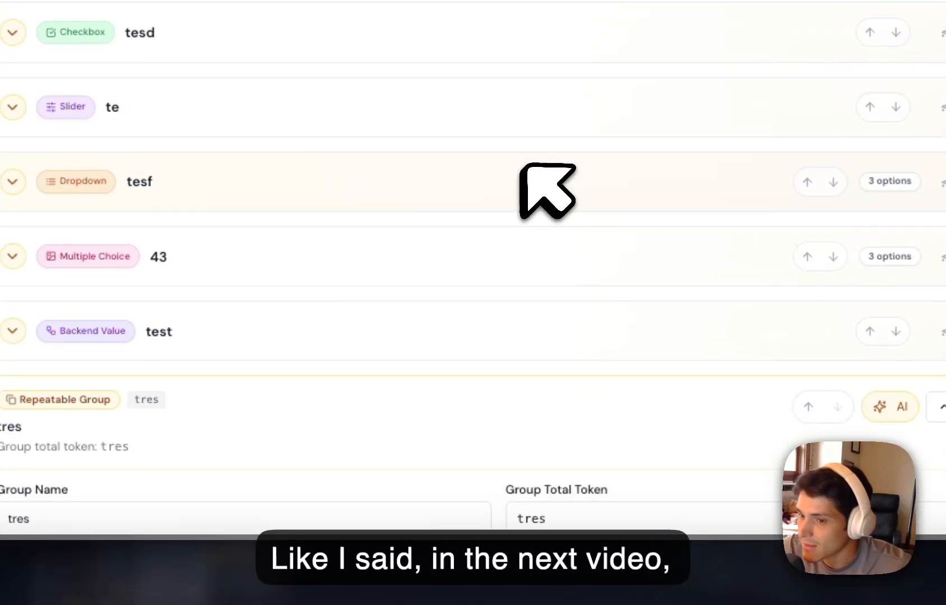
scroll(561, 381, down, 2)
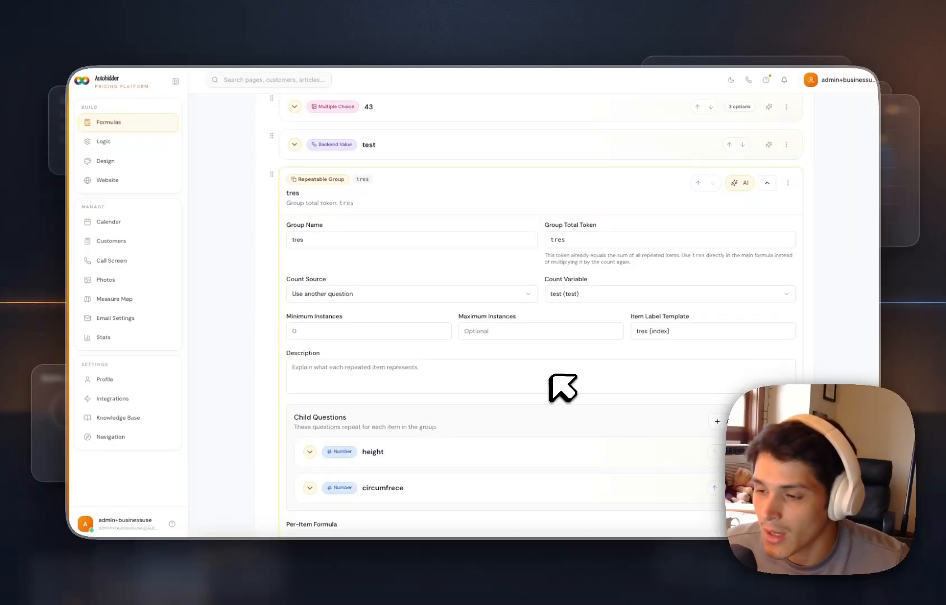
scroll(550, 375, down, 5)
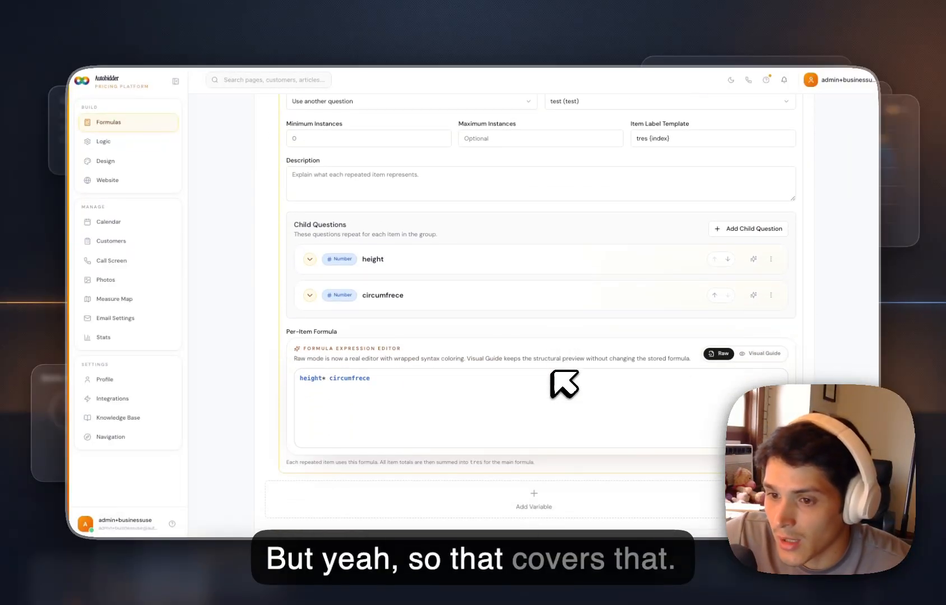
scroll(560, 395, down, 4)
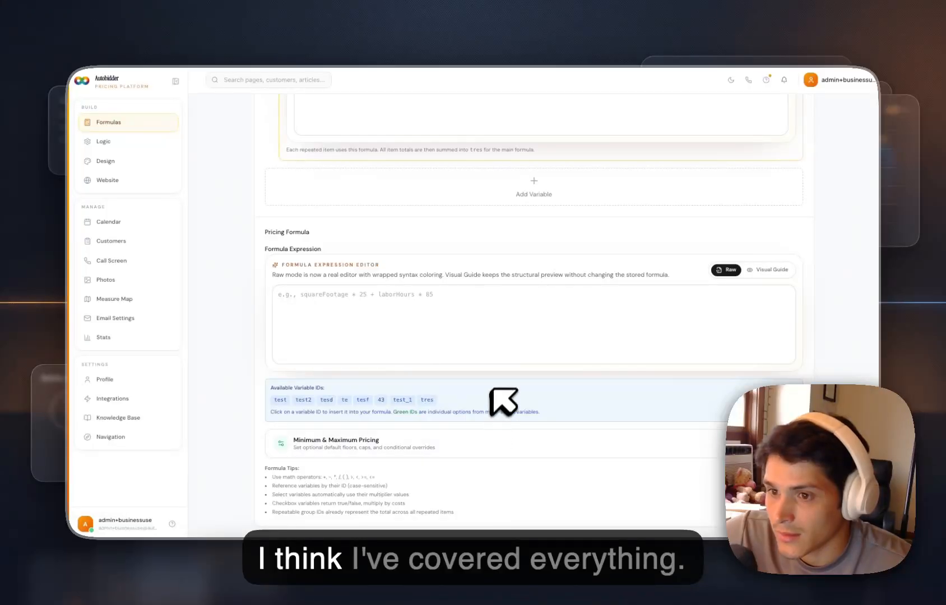
scroll(503, 401, up, 9)
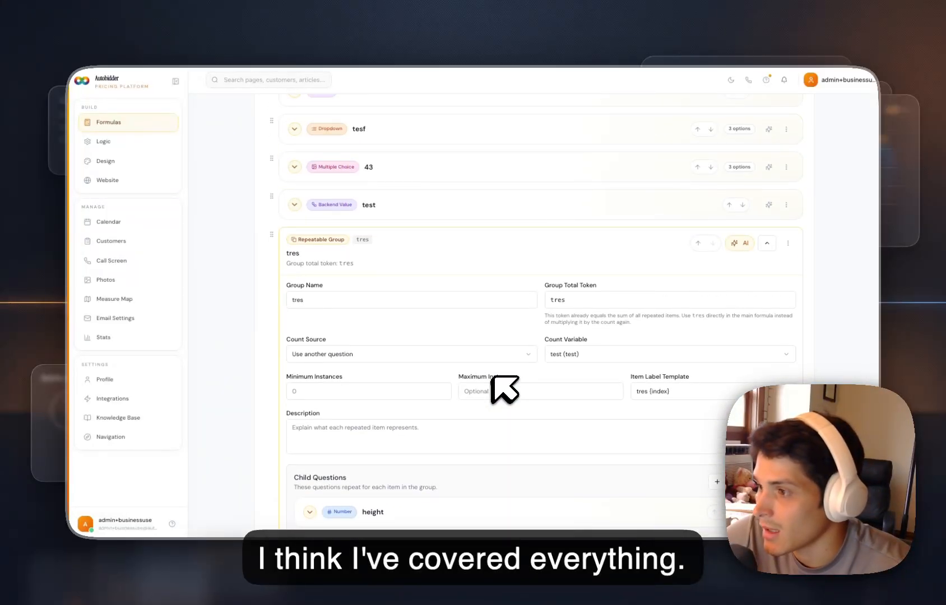